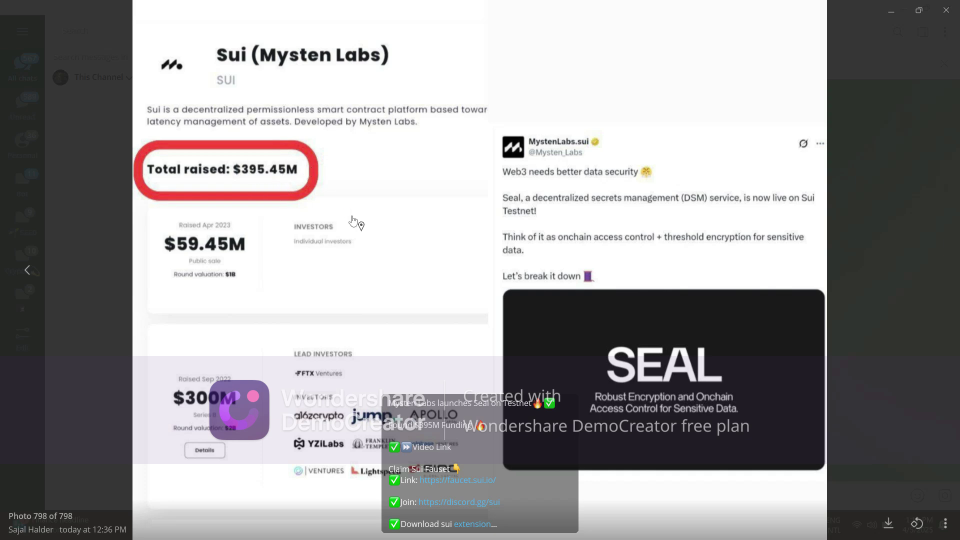
# Step: Close the enlarged Sui photo and copy the Sui extension link from the saved message, leaving Telegram for Chrome
pyautogui.click(97, 311)
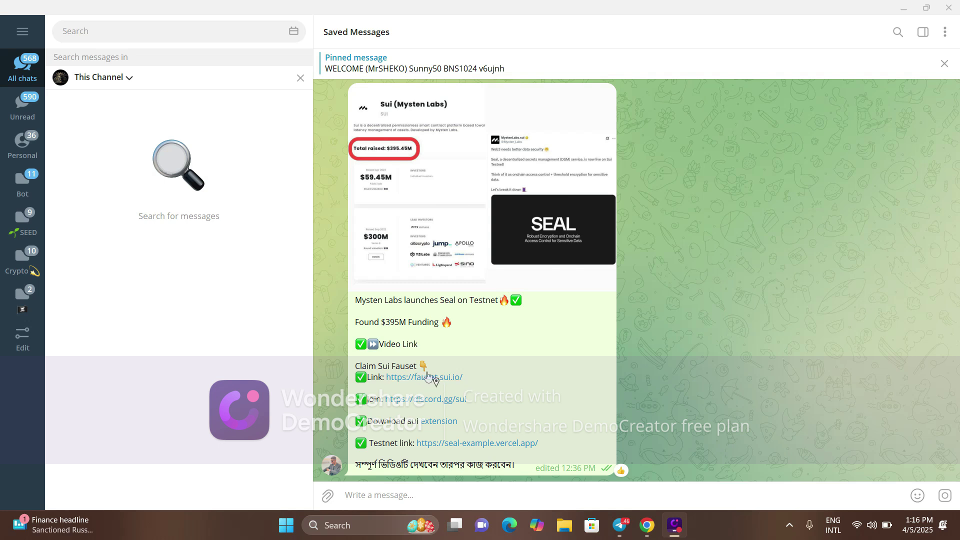
pyautogui.rightClick(441, 422)
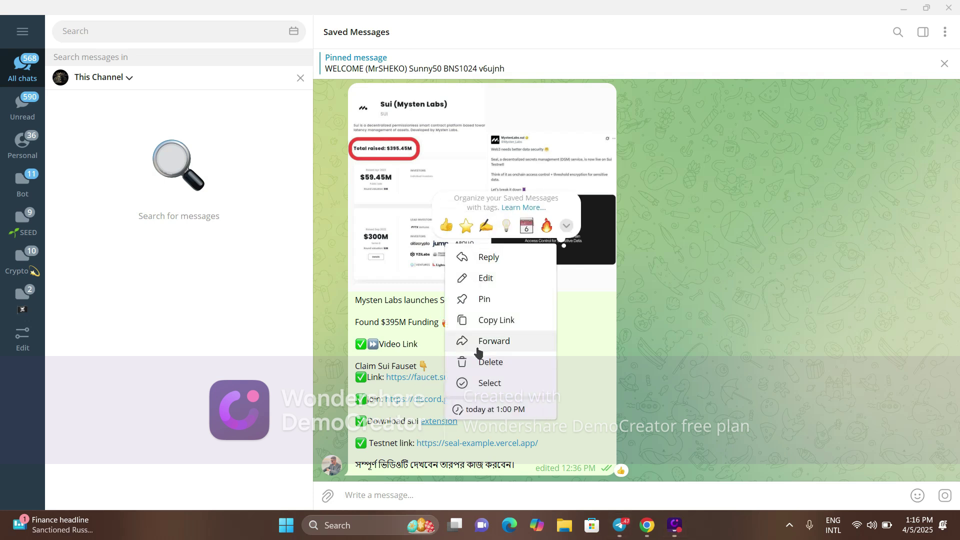
pyautogui.click(498, 320)
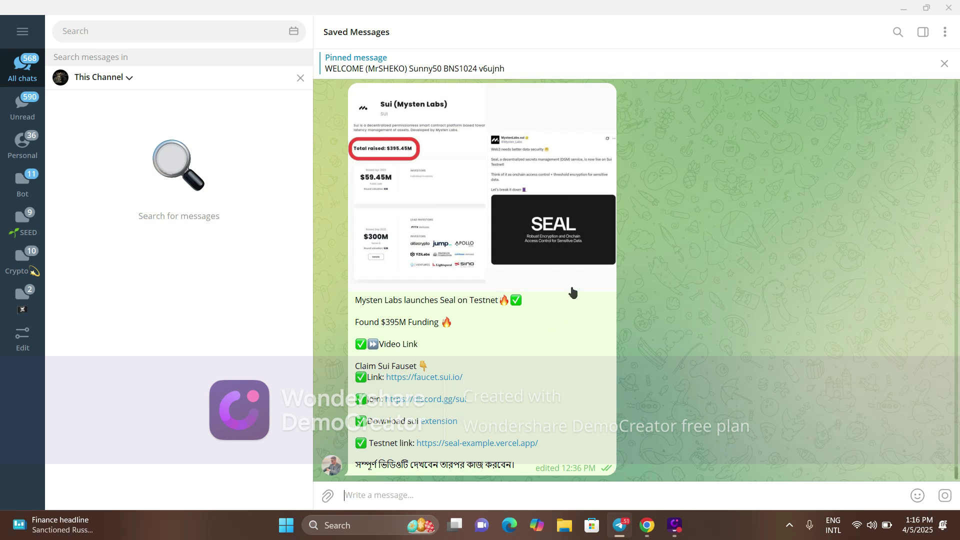
pyautogui.click(893, 13)
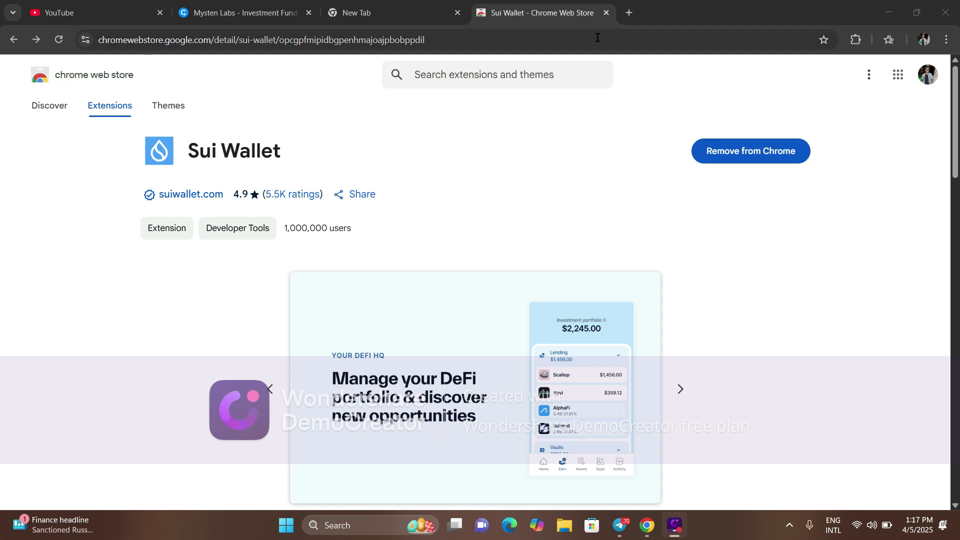
# Step: Copy the Sui faucet link from the saved Telegram message and open faucet.sui.io in a new Chrome tab
pyautogui.click(629, 13)
pyautogui.click(886, 18)
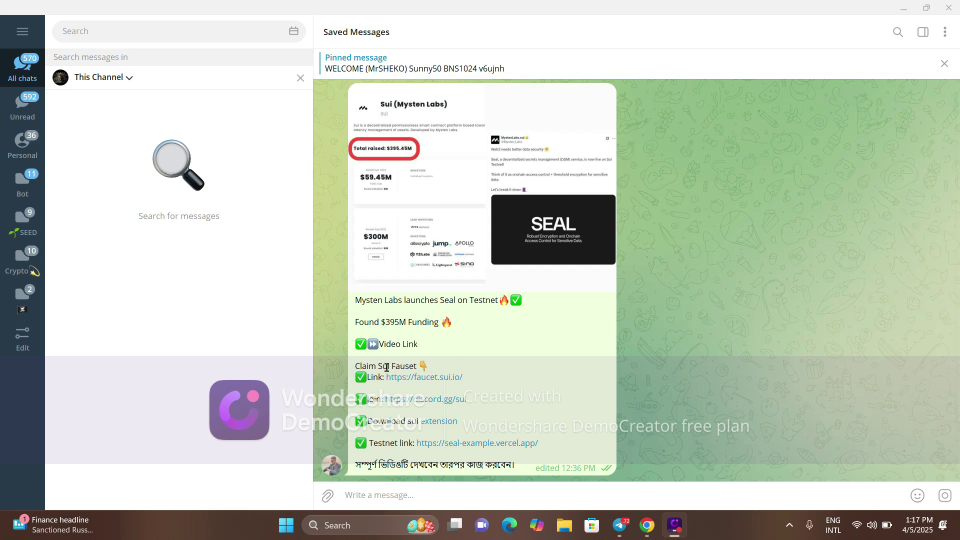
pyautogui.rightClick(454, 378)
pyautogui.click(529, 275)
pyautogui.moveTo(646, 525)
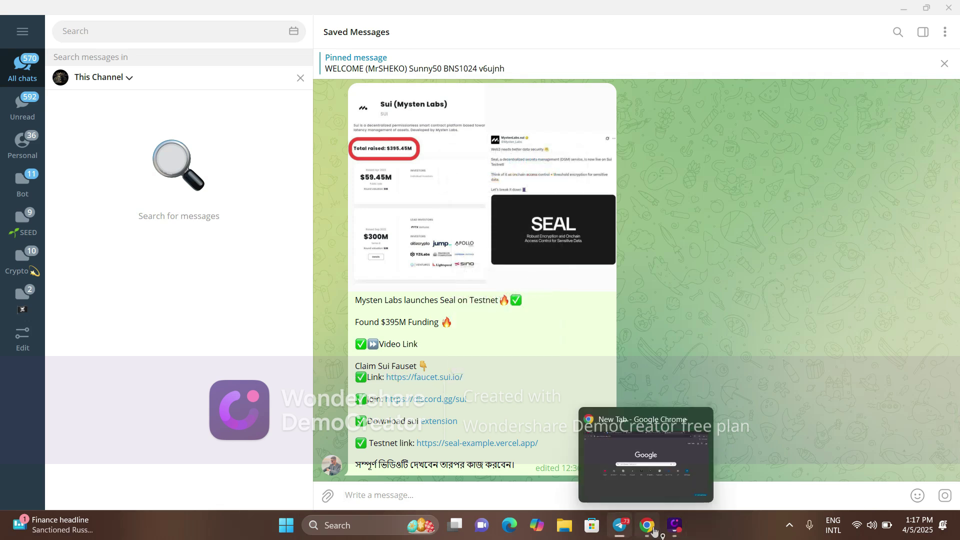
pyautogui.click(645, 463)
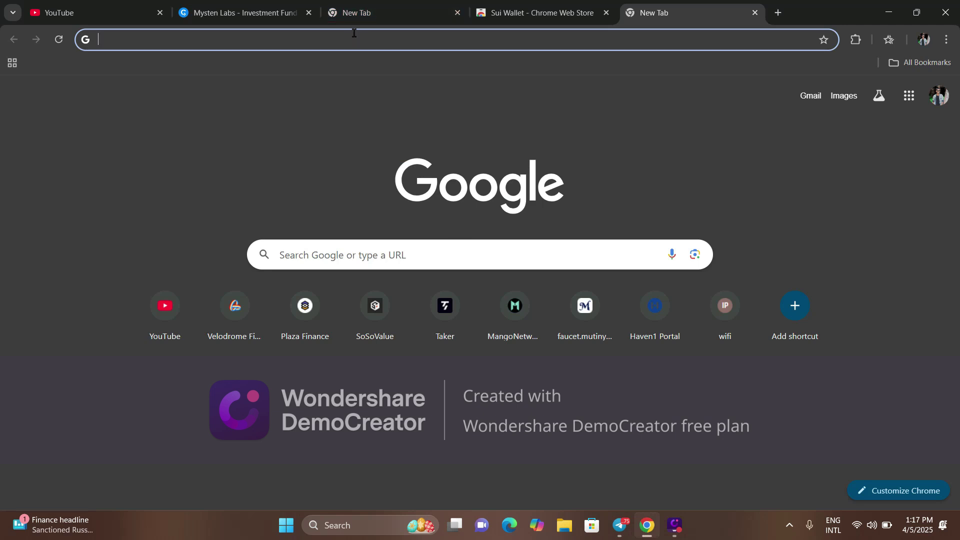
pyautogui.rightClick(354, 36)
pyautogui.click(393, 140)
pyautogui.press('Return')
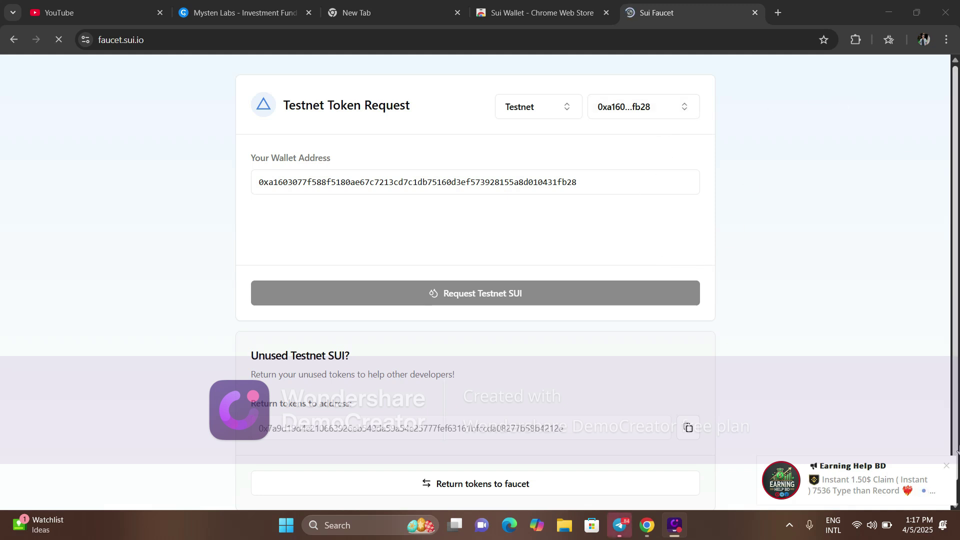
# Step: Dismiss the notification and request Testnet SUI tokens for the connected wallet on the faucet page
pyautogui.click(948, 467)
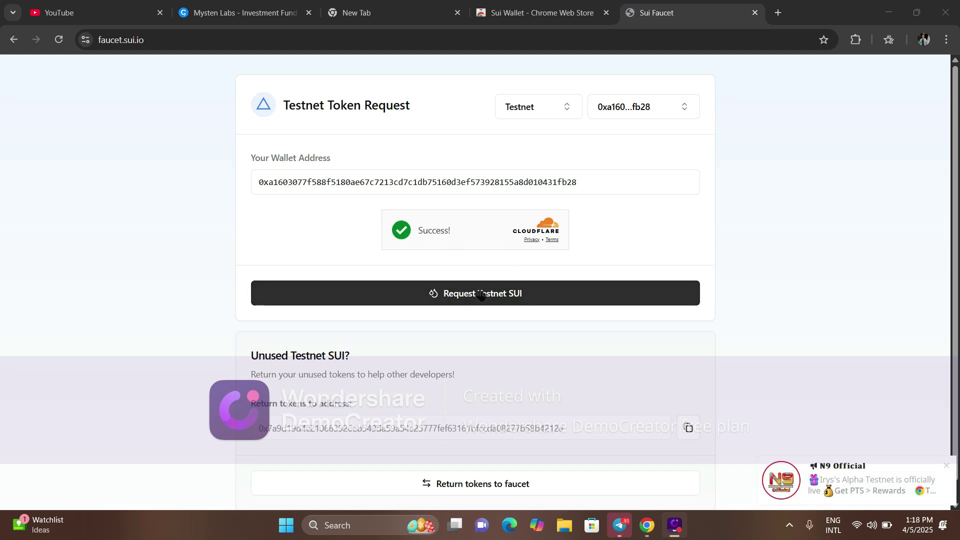
pyautogui.click(478, 294)
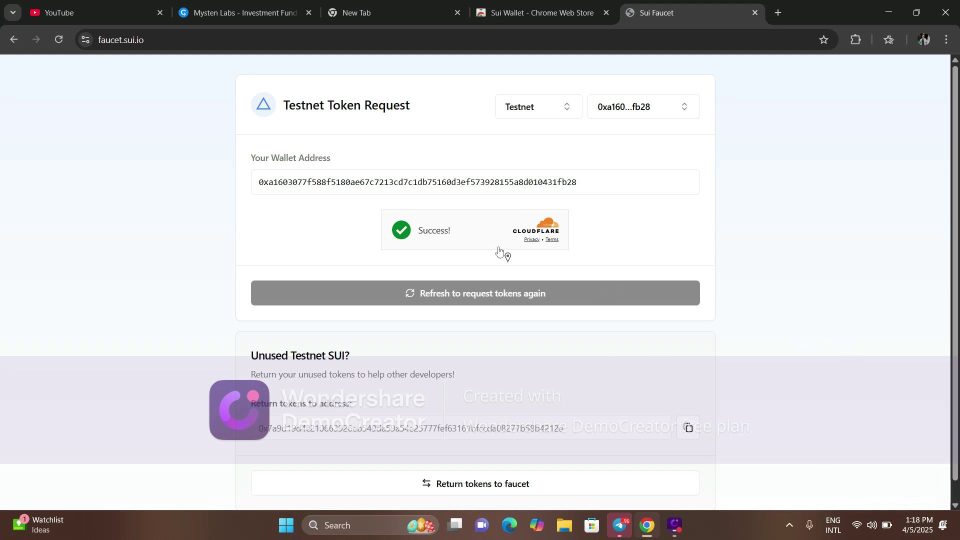
pyautogui.scroll(-1, 453, 242)
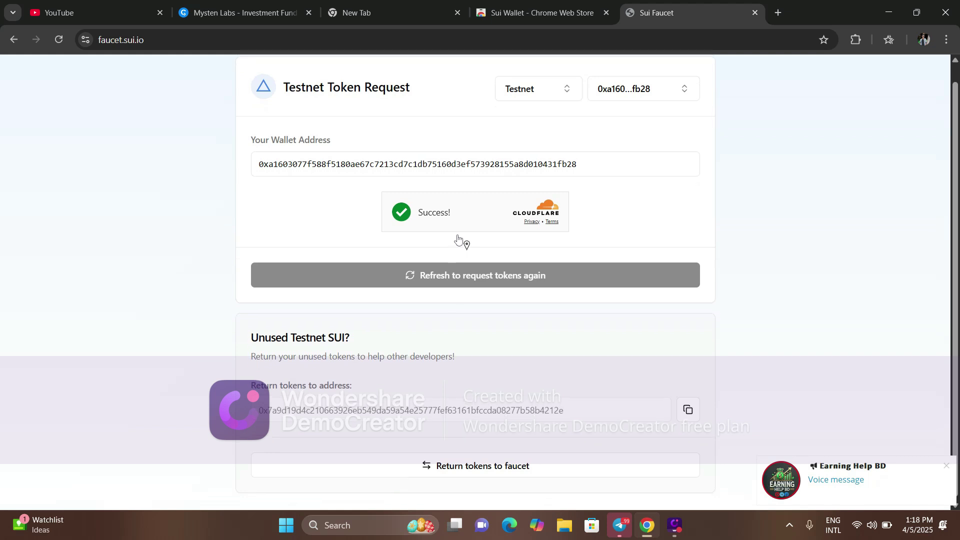
pyautogui.scroll(1, 458, 240)
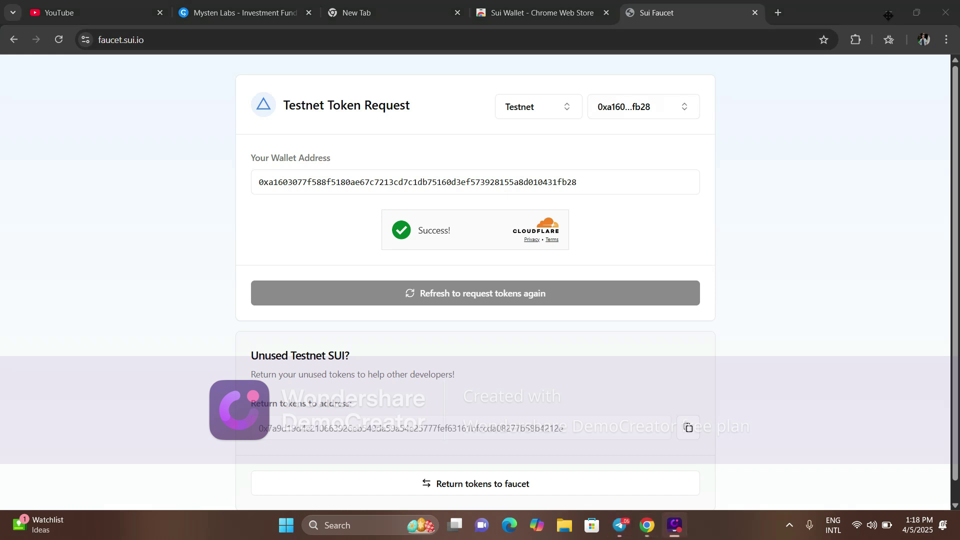
# Step: Pin the Sui Wallet extension to the browser toolbar and open the wallet
pyautogui.click(855, 39)
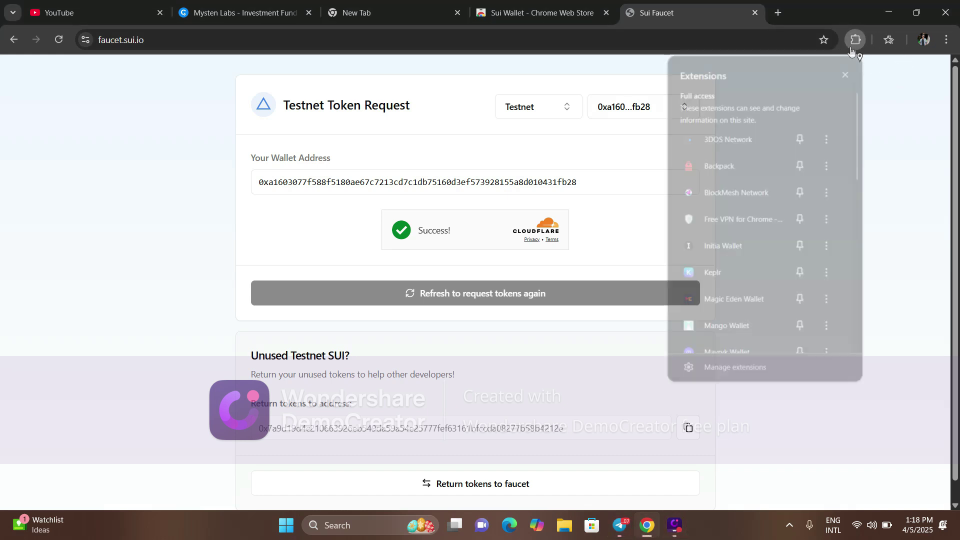
pyautogui.scroll(-2, 768, 178)
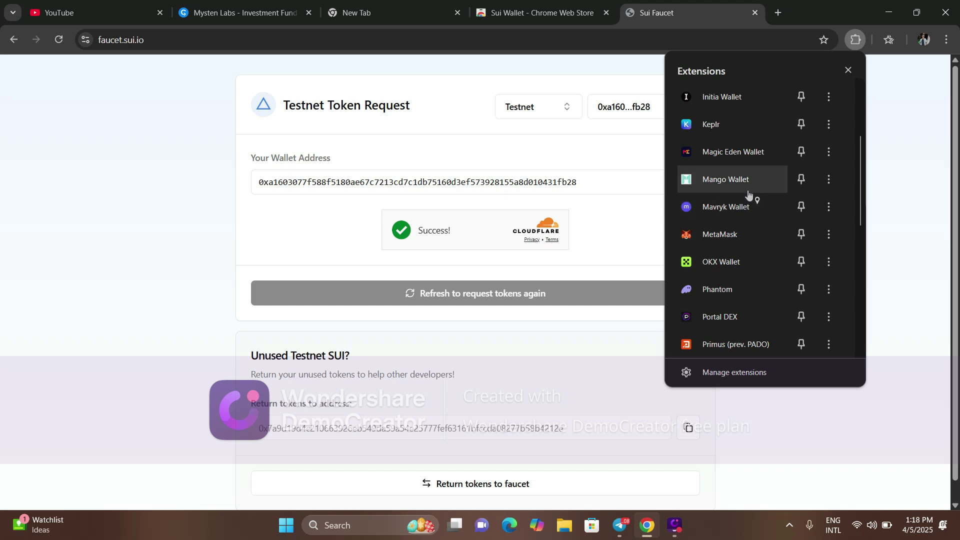
pyautogui.scroll(-3, 746, 149)
pyautogui.click(746, 305)
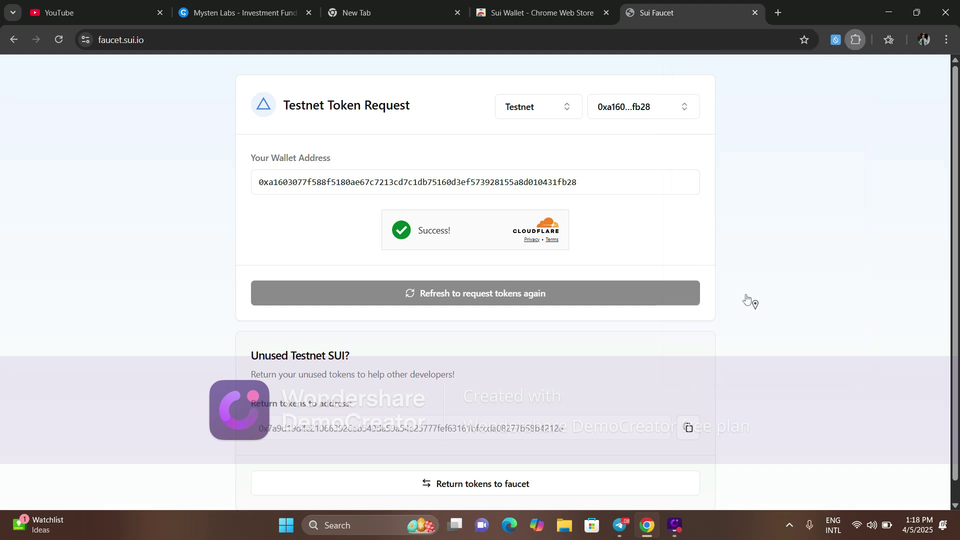
pyautogui.click(833, 39)
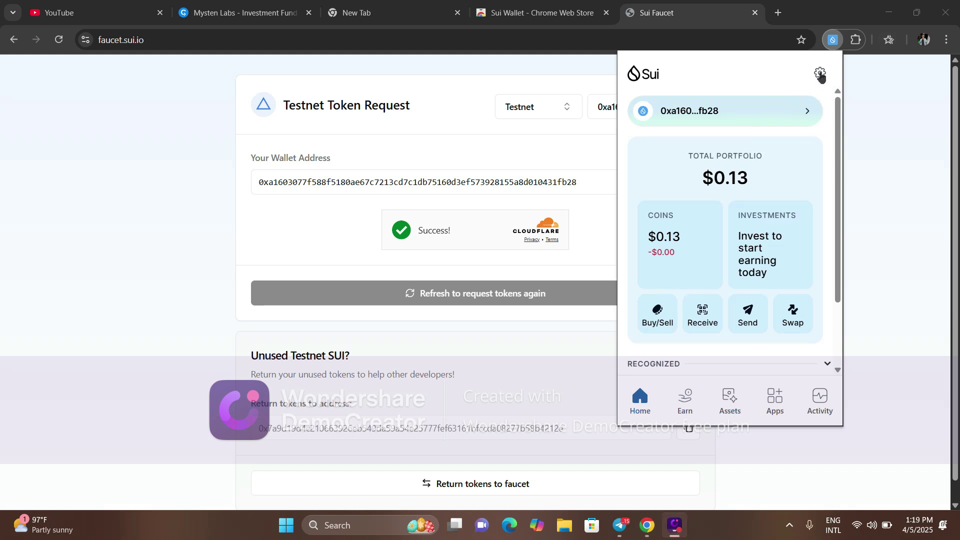
# Step: Switch the Sui wallet's network to Testnet and return to the wallet home view
pyautogui.click(820, 73)
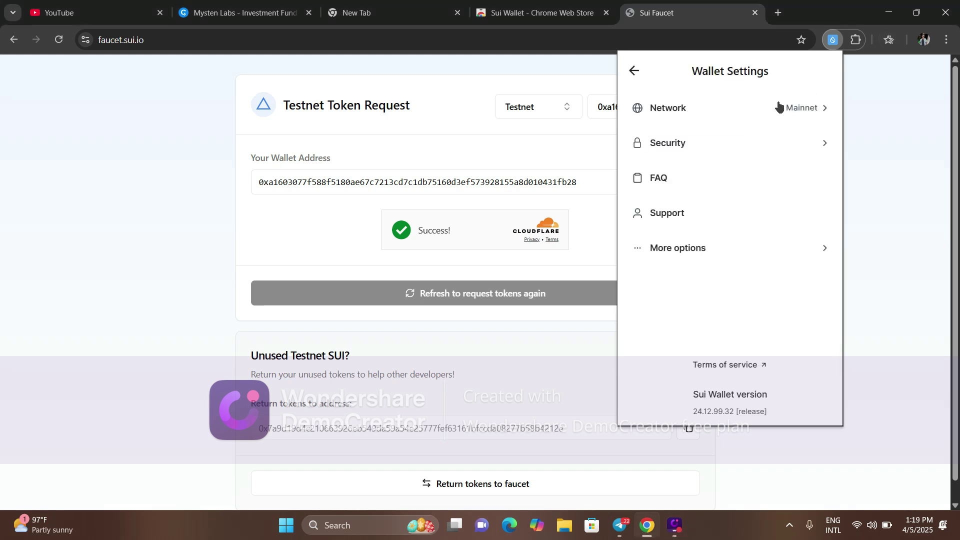
pyautogui.click(811, 110)
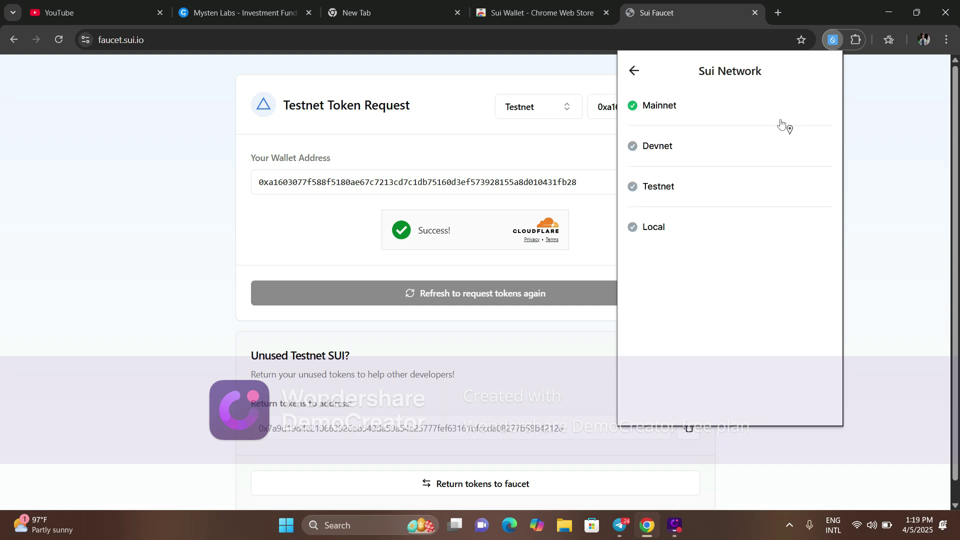
pyautogui.click(633, 188)
pyautogui.click(633, 71)
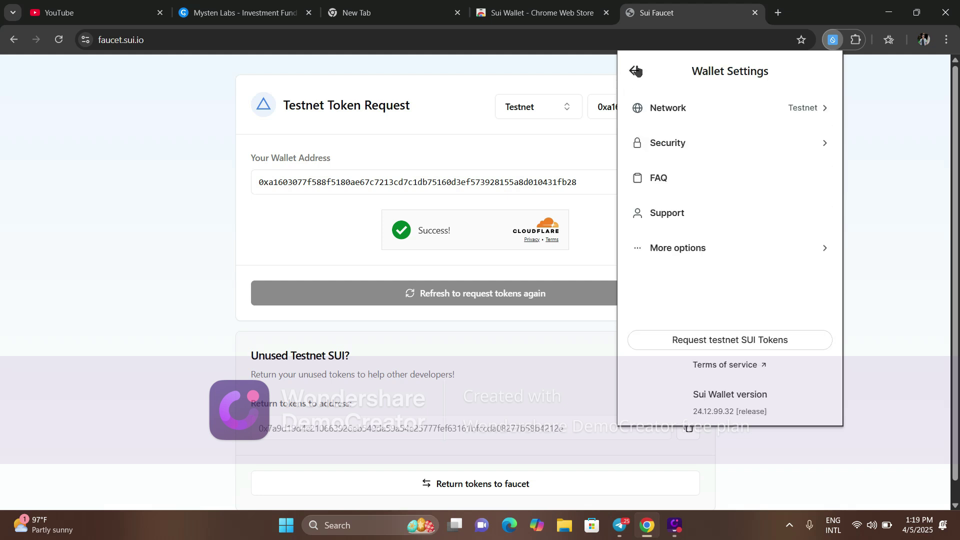
pyautogui.click(633, 72)
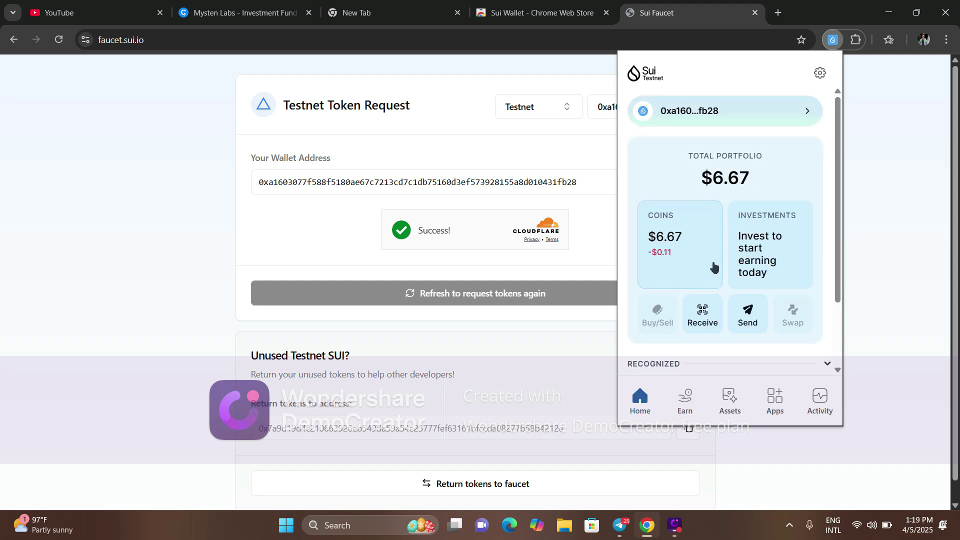
# Step: Check the wallet's testnet SUI balance, copy the active account's address and close the wallet
pyautogui.scroll(-2, 710, 270)
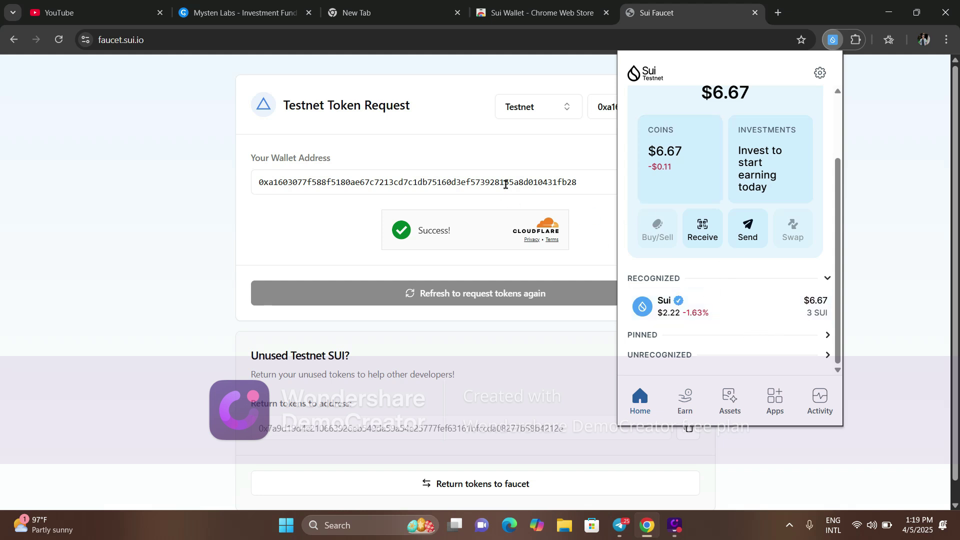
pyautogui.scroll(2, 791, 246)
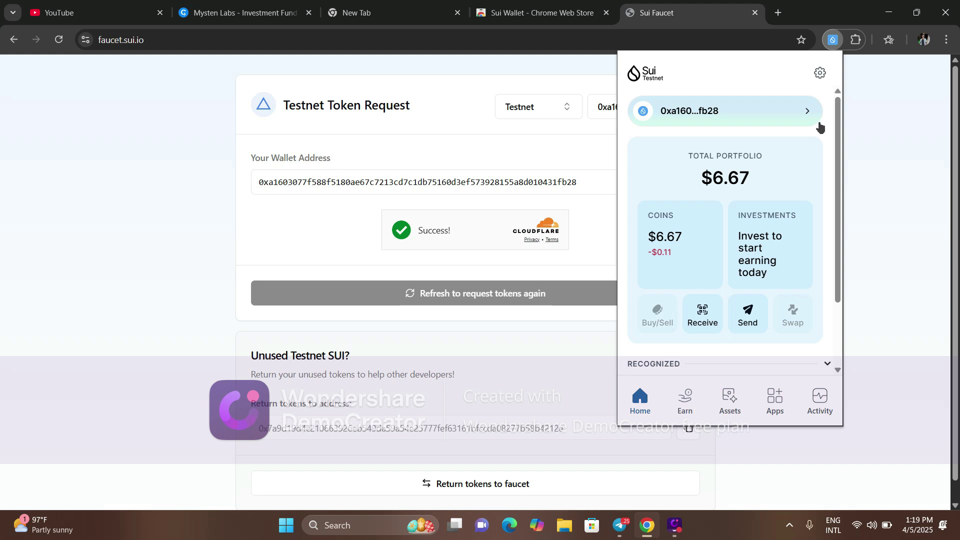
pyautogui.click(771, 111)
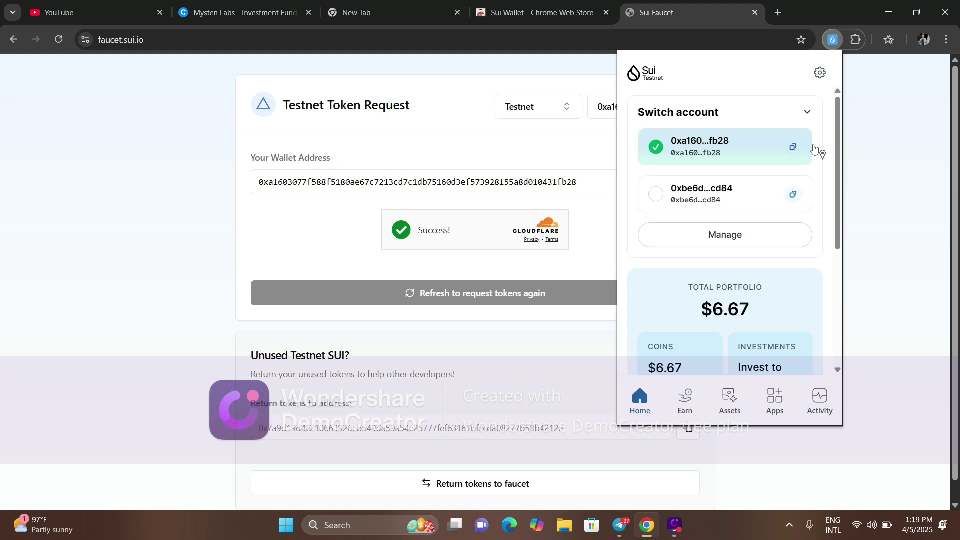
pyautogui.click(792, 149)
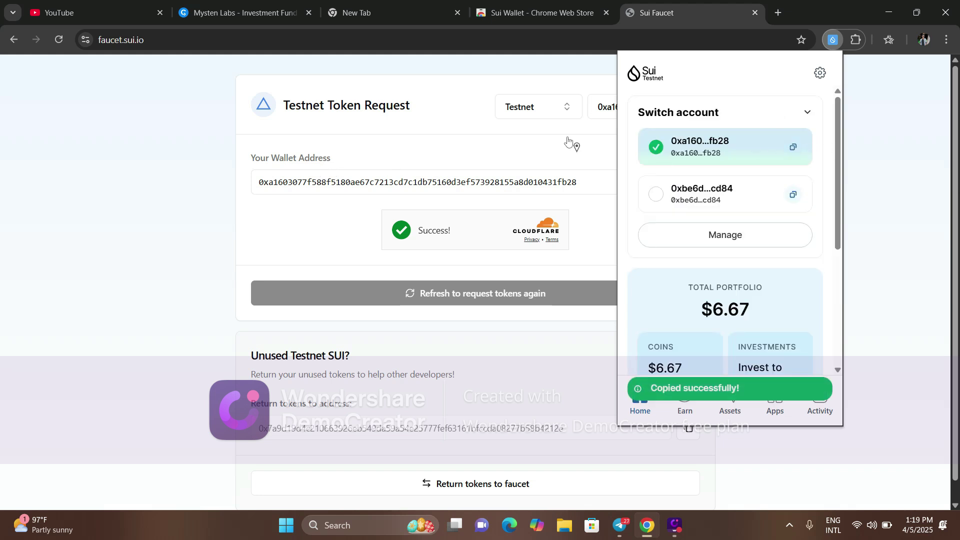
pyautogui.click(456, 142)
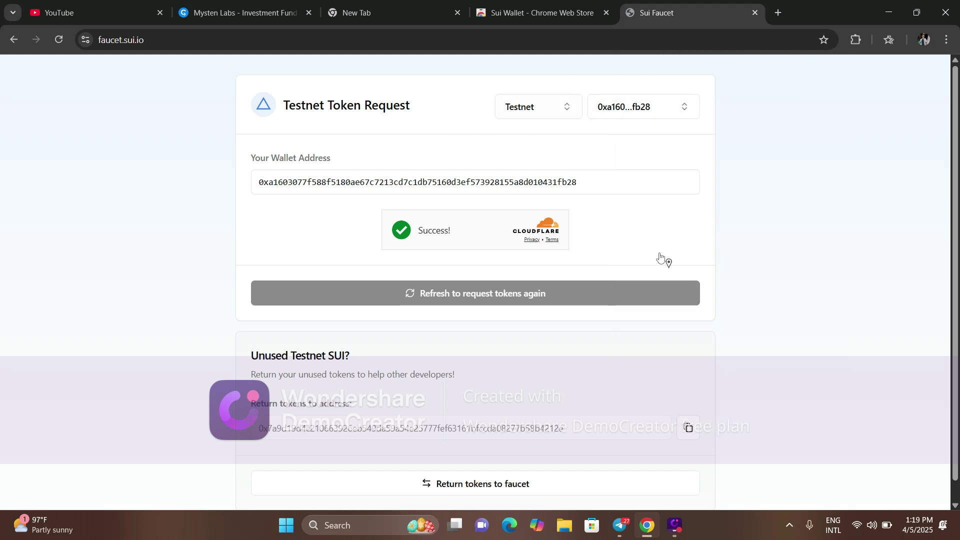
# Step: Open the discord.gg/sui invite from the saved Telegram message and accept it in Chrome to join the Sui server
pyautogui.moveTo(620, 525)
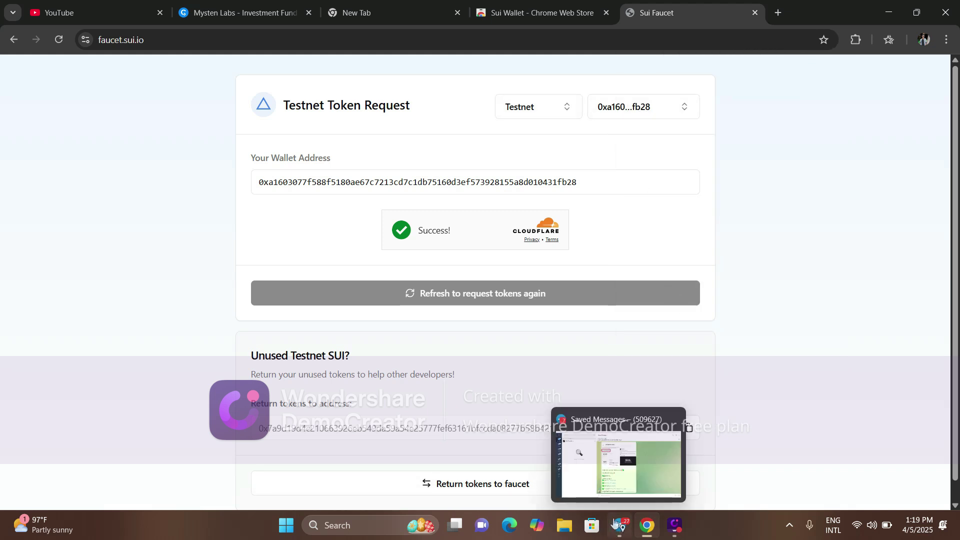
pyautogui.click(621, 479)
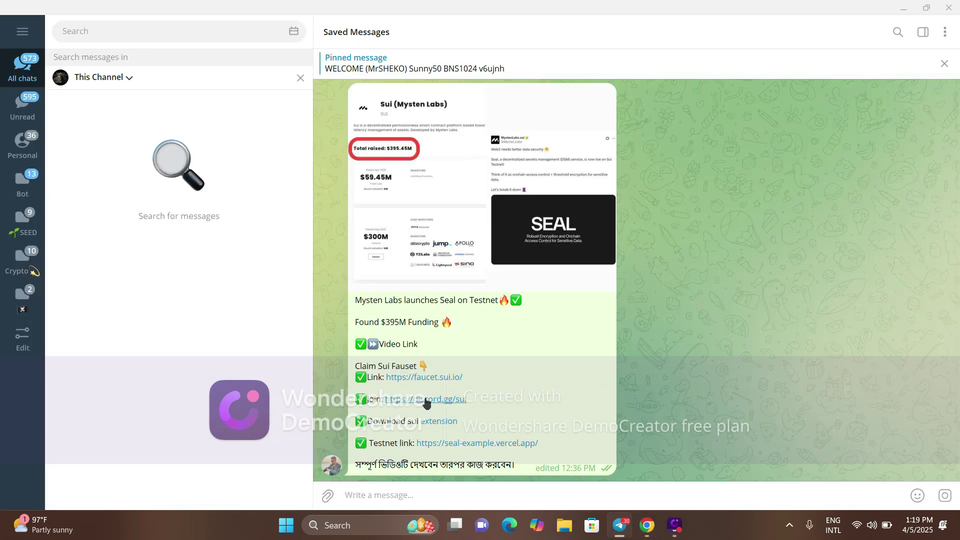
pyautogui.moveTo(429, 404)
pyautogui.click(446, 403)
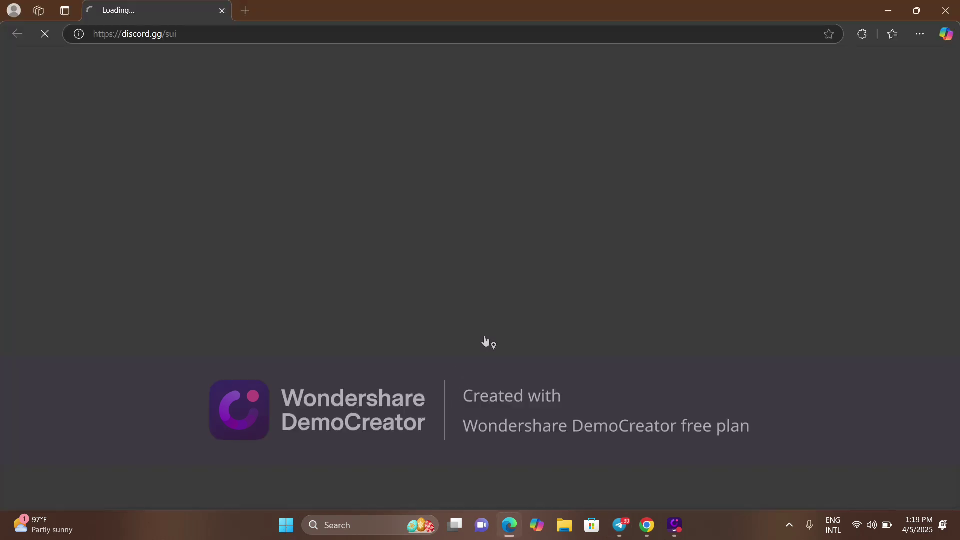
pyautogui.click(888, 15)
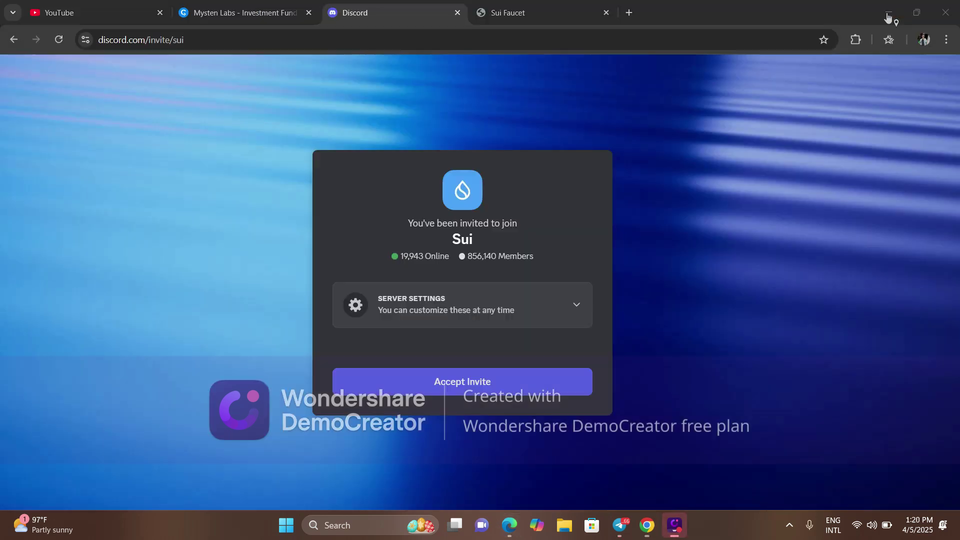
pyautogui.click(438, 384)
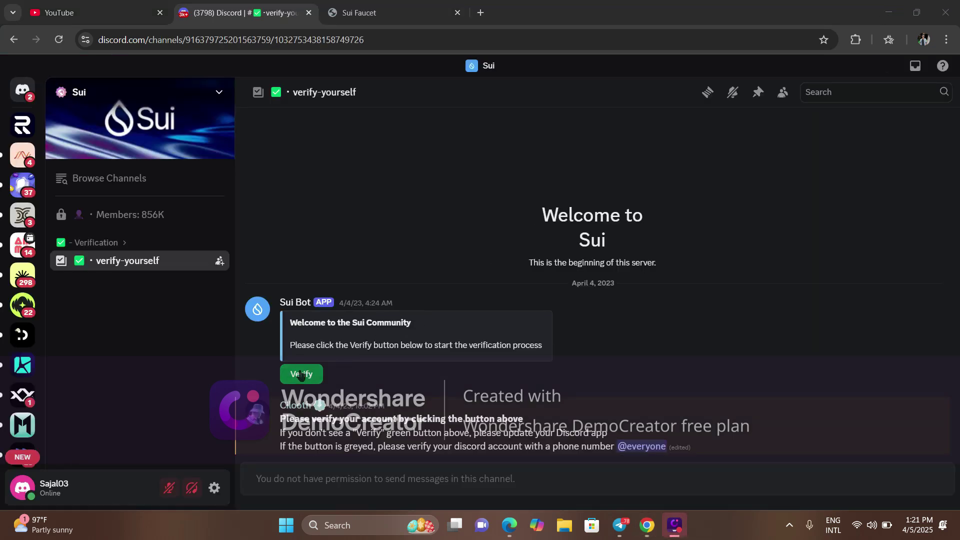
# Step: Start verification in the Sui server's verify-yourself channel and complete the linked captcha by marking the two identical elements
pyautogui.click(300, 374)
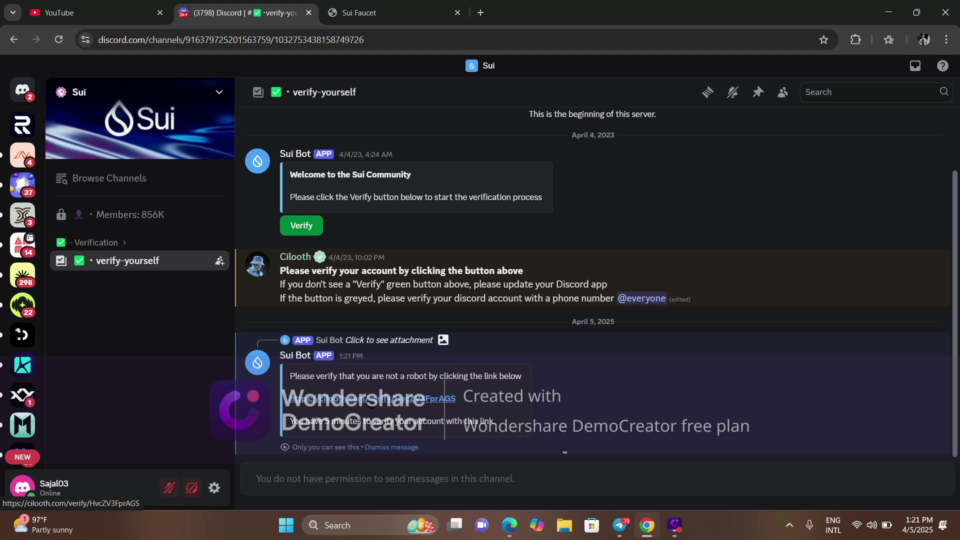
pyautogui.click(371, 399)
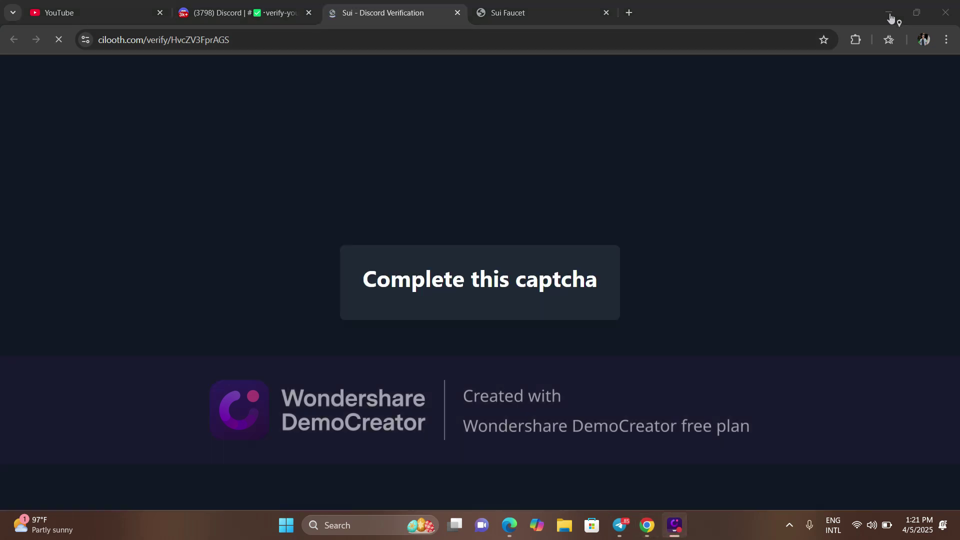
pyautogui.click(440, 281)
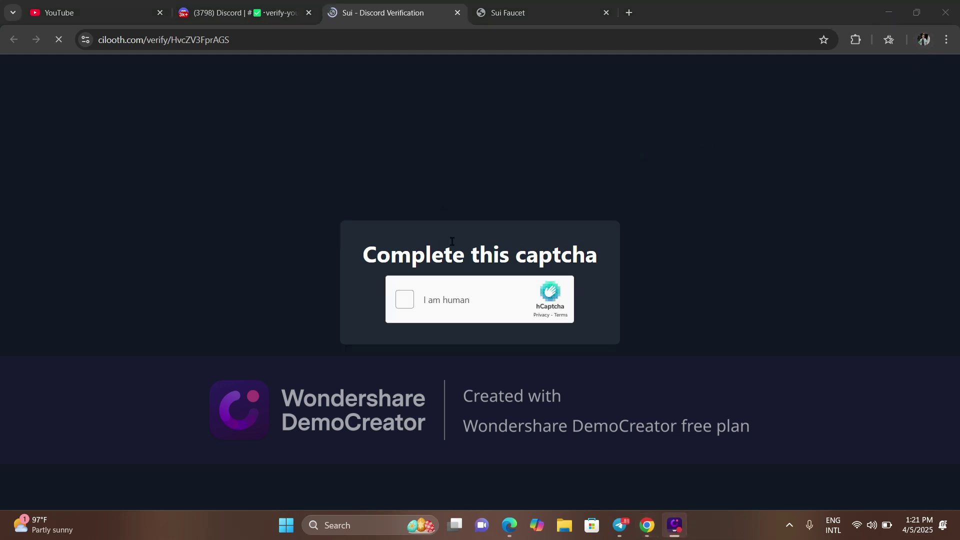
pyautogui.click(404, 302)
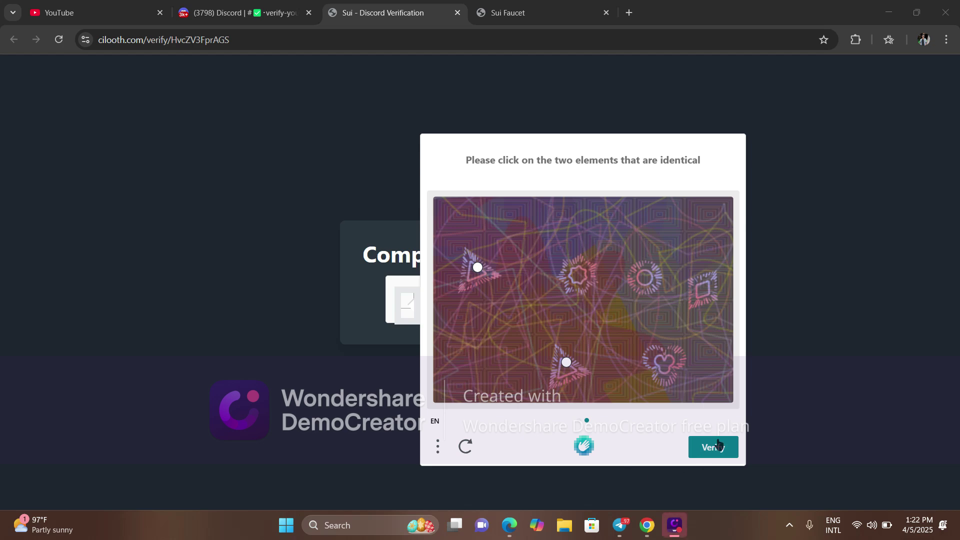
pyautogui.click(721, 445)
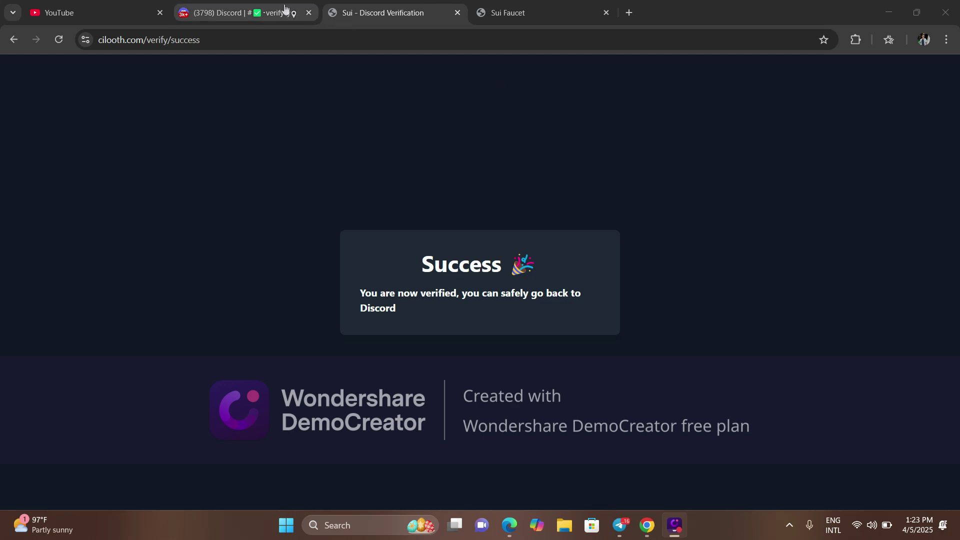
# Step: Return to the Sui Discord server, retry verification in verify-yourself and open the testnet-faucet channel
pyautogui.click(238, 13)
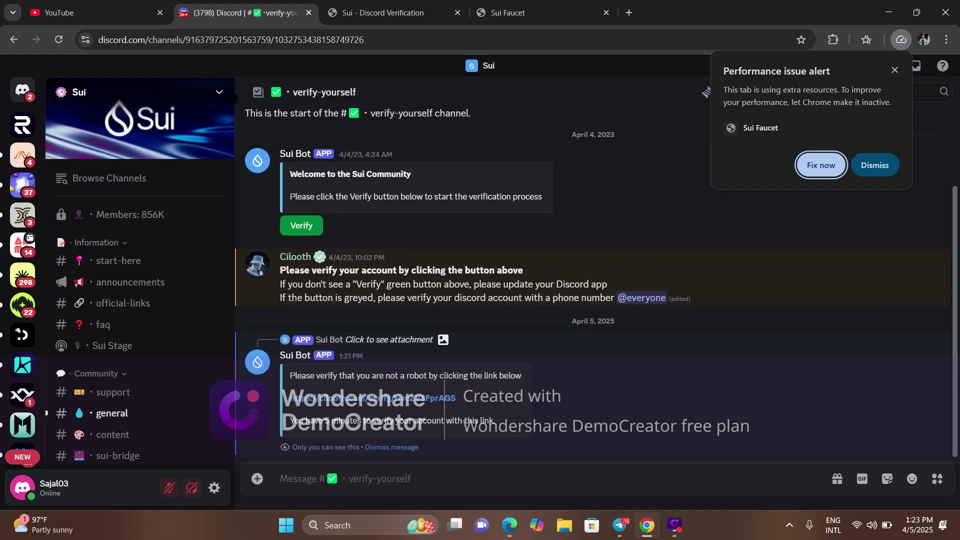
pyautogui.click(309, 225)
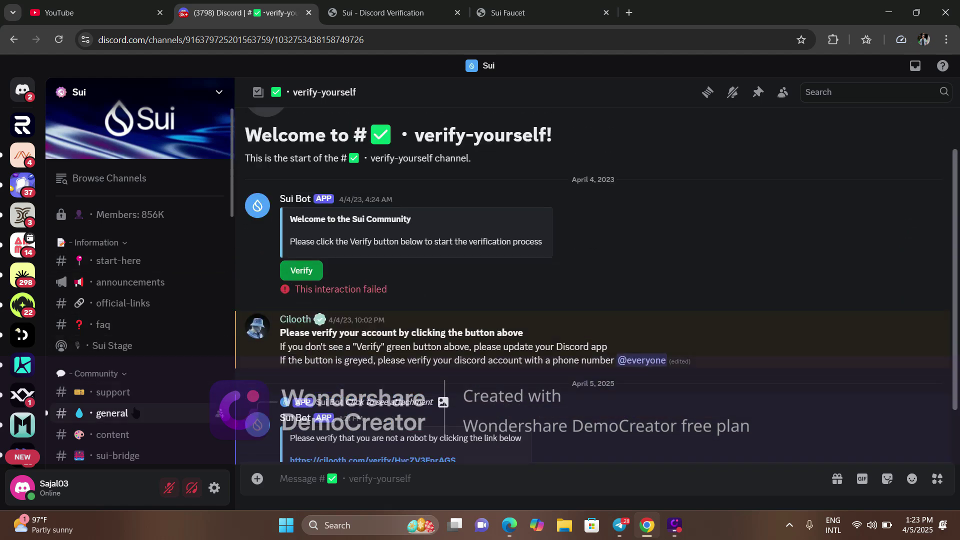
pyautogui.scroll(-5, 136, 397)
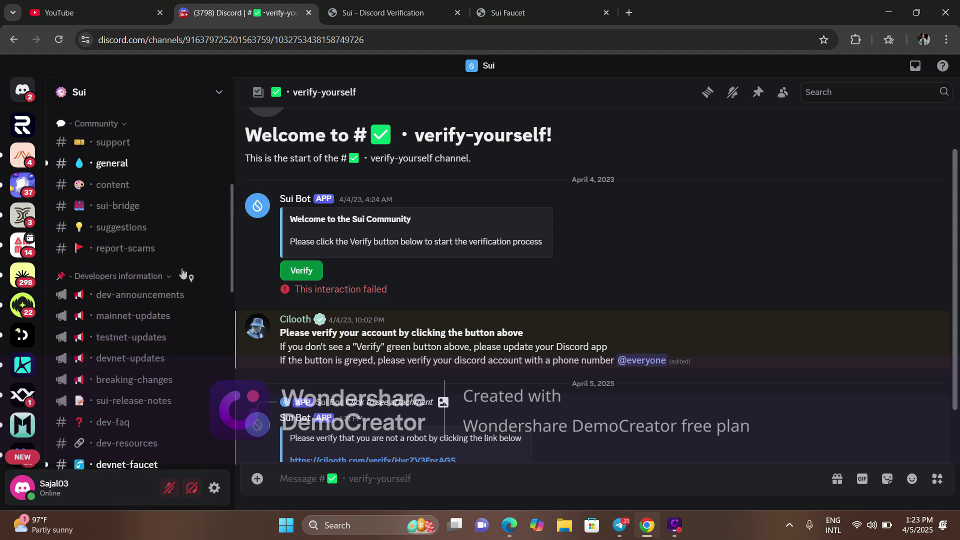
pyautogui.scroll(-3, 177, 317)
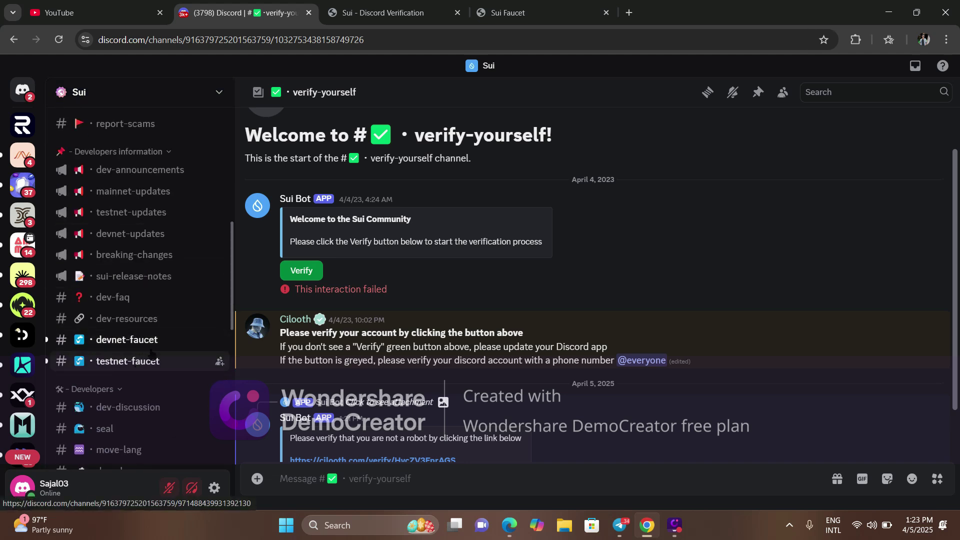
pyautogui.click(119, 365)
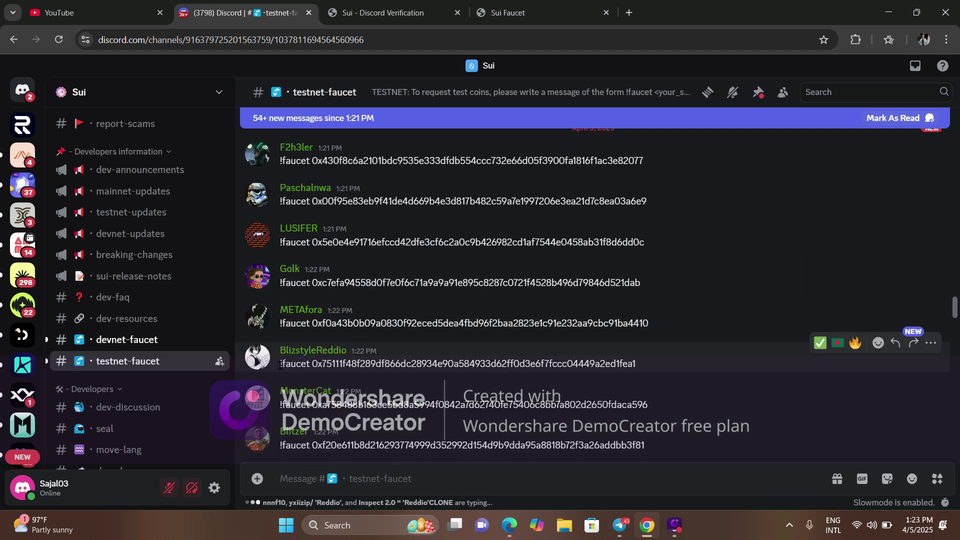
# Step: Copy the !faucet command from an existing testnet-faucet message and paste it into the channel's message box
pyautogui.moveTo(278, 365); pyautogui.dragTo(310, 364)
pyautogui.hotkey('ctrl', 'c')
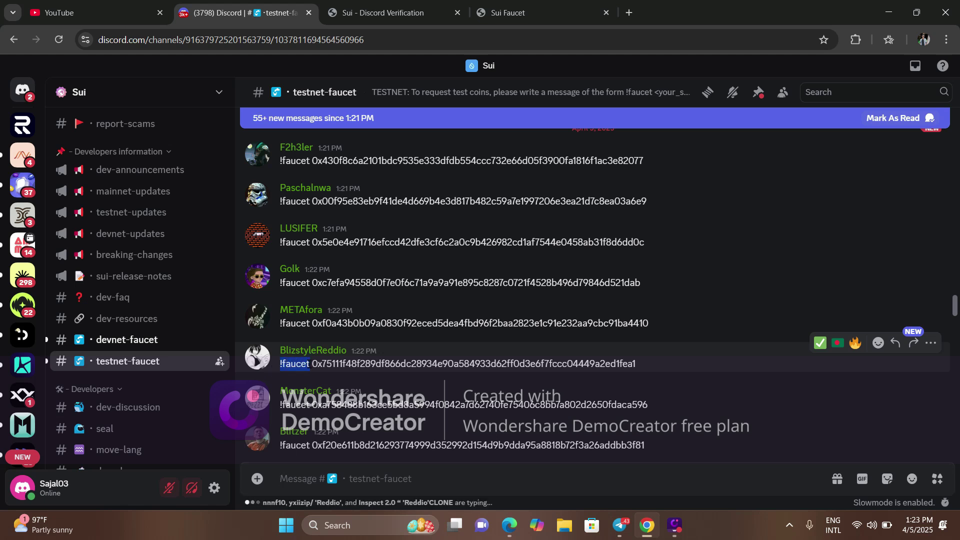
pyautogui.rightClick(311, 364)
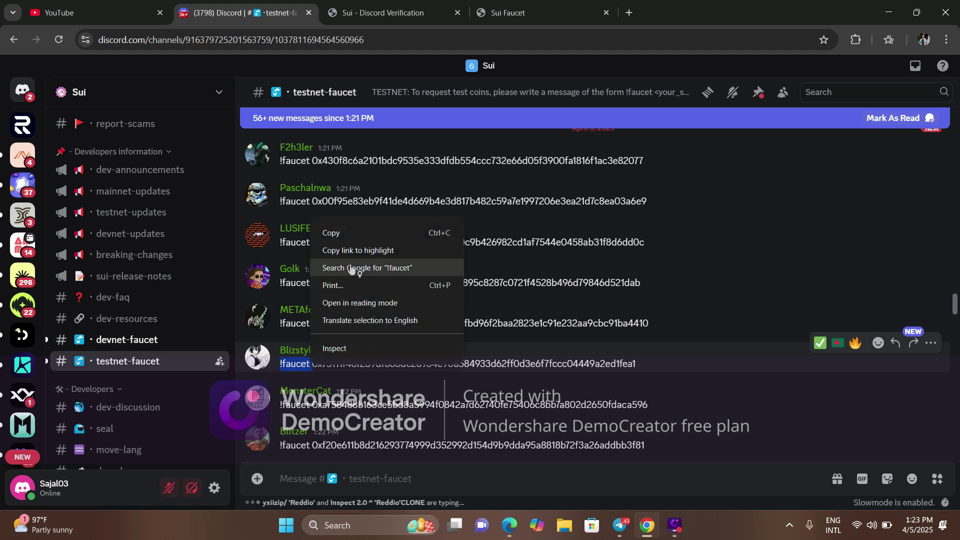
pyautogui.click(380, 234)
pyautogui.click(306, 479)
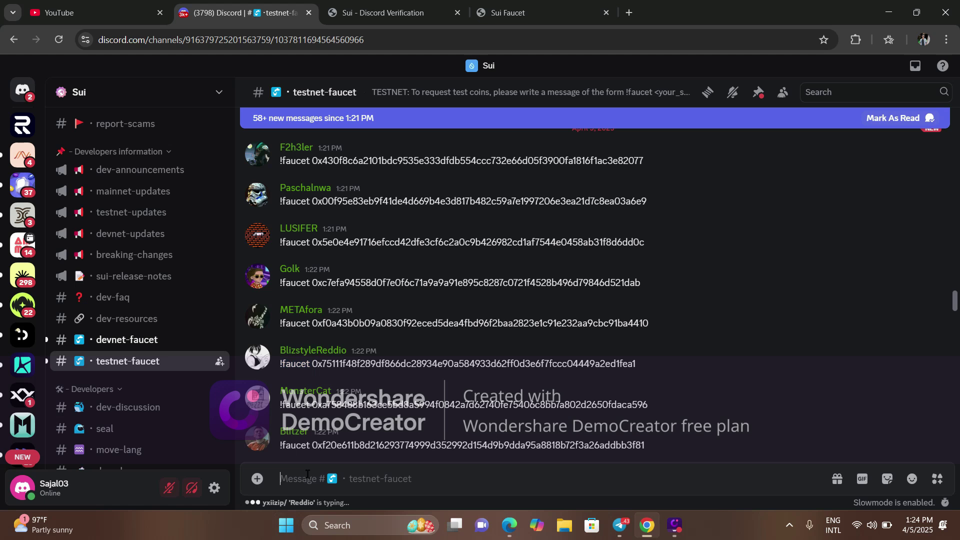
pyautogui.rightClick(310, 476)
pyautogui.click(349, 332)
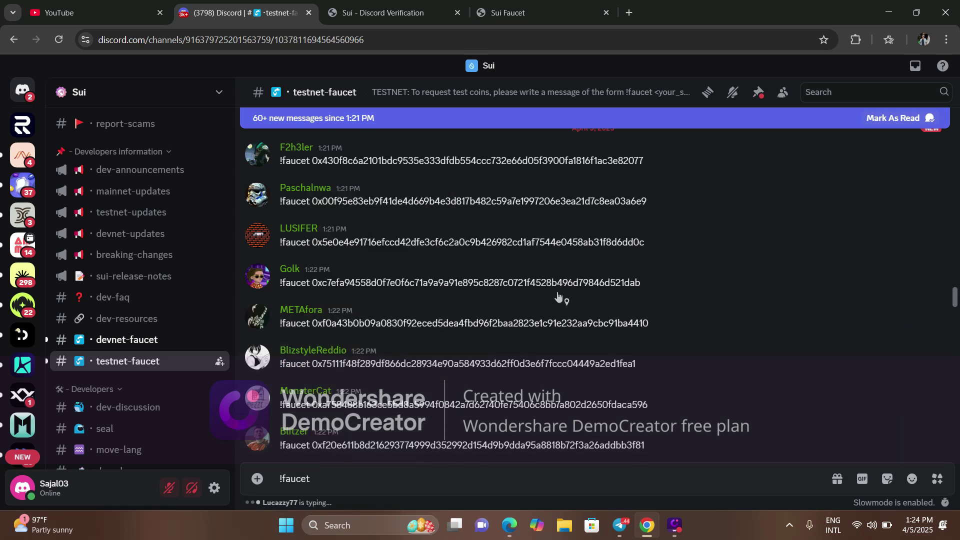
# Step: Open the Sui wallet extension and copy the active account's address
pyautogui.click(858, 43)
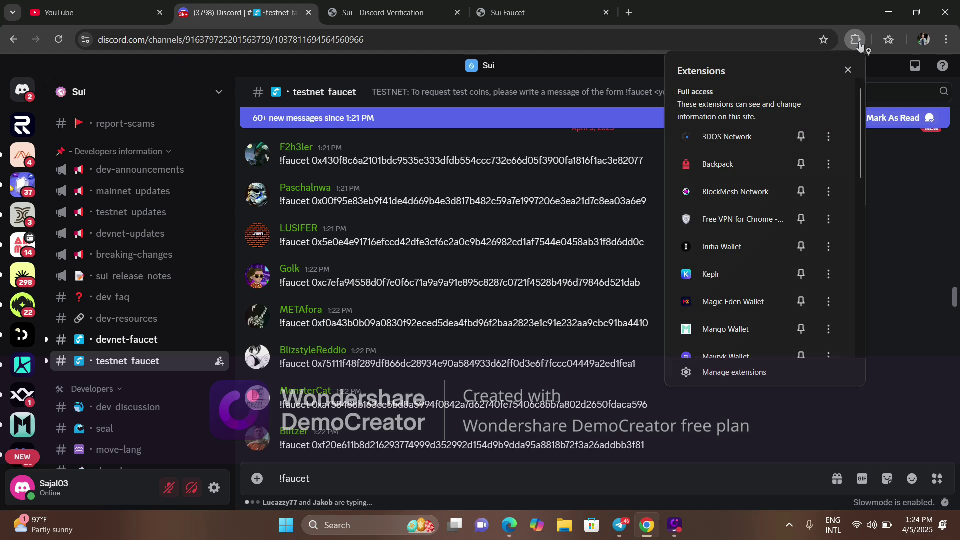
pyautogui.scroll(-2, 735, 215)
pyautogui.scroll(-3, 739, 270)
pyautogui.click(735, 302)
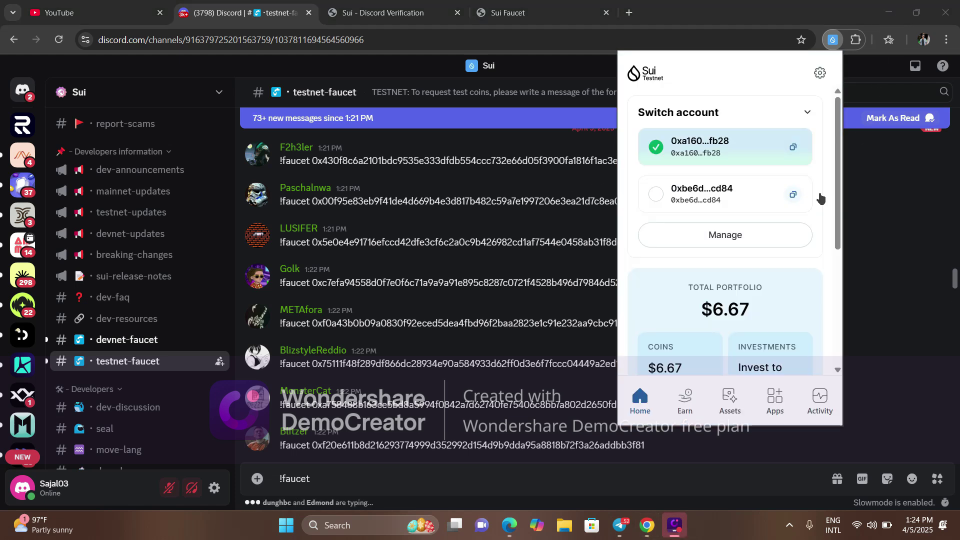
pyautogui.click(798, 146)
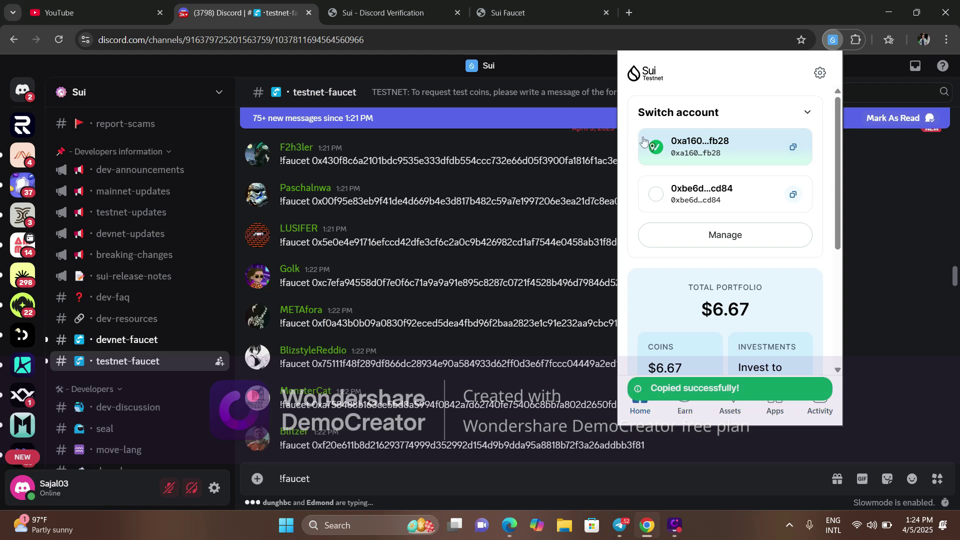
# Step: Add the copied wallet address after !faucet and send the request in testnet-faucet
pyautogui.click(329, 478)
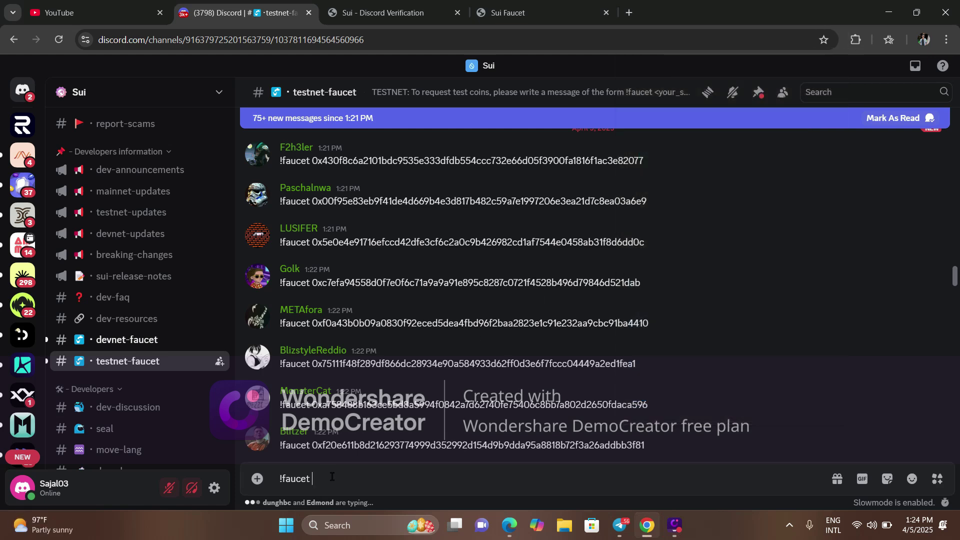
pyautogui.rightClick(334, 478)
pyautogui.click(368, 338)
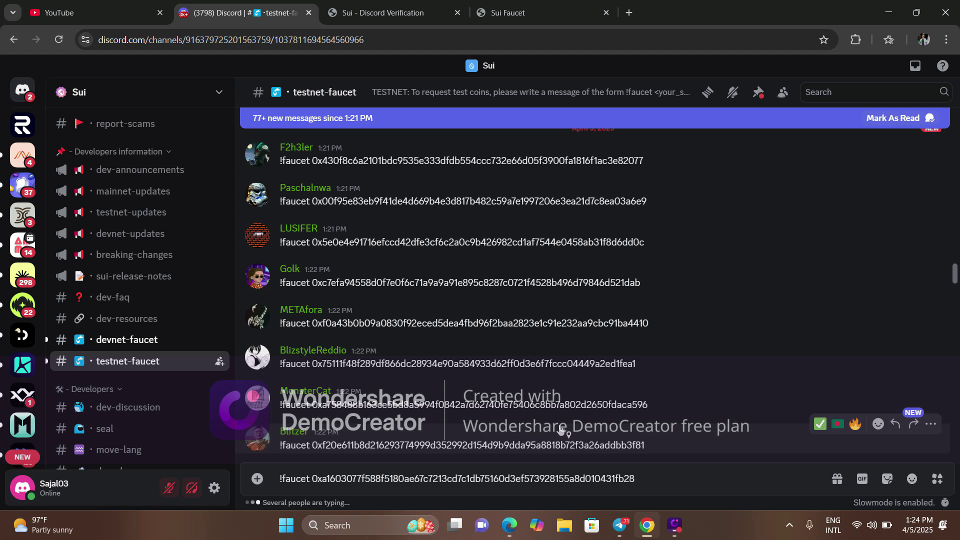
pyautogui.press('Return')
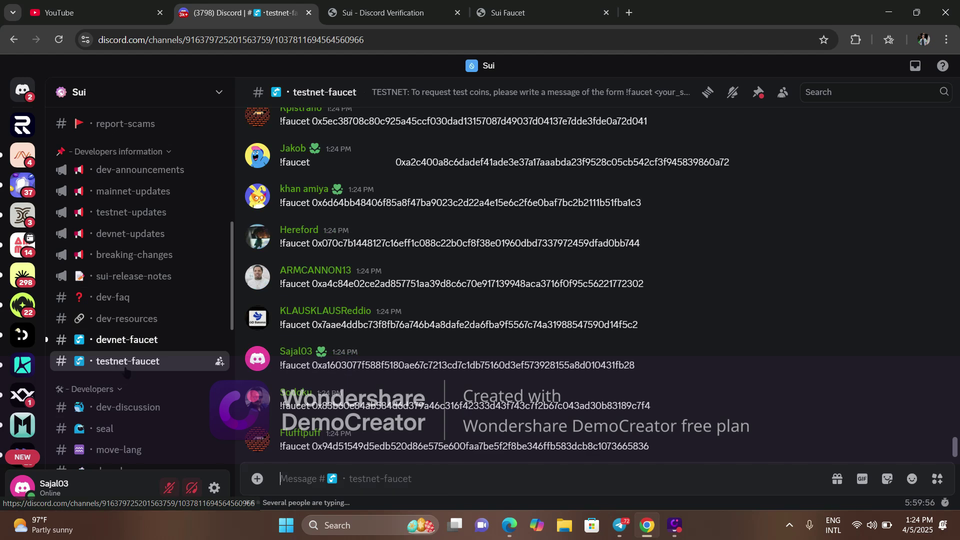
# Step: Open the devnet-faucet channel and paste the wallet address into its message box
pyautogui.click(127, 340)
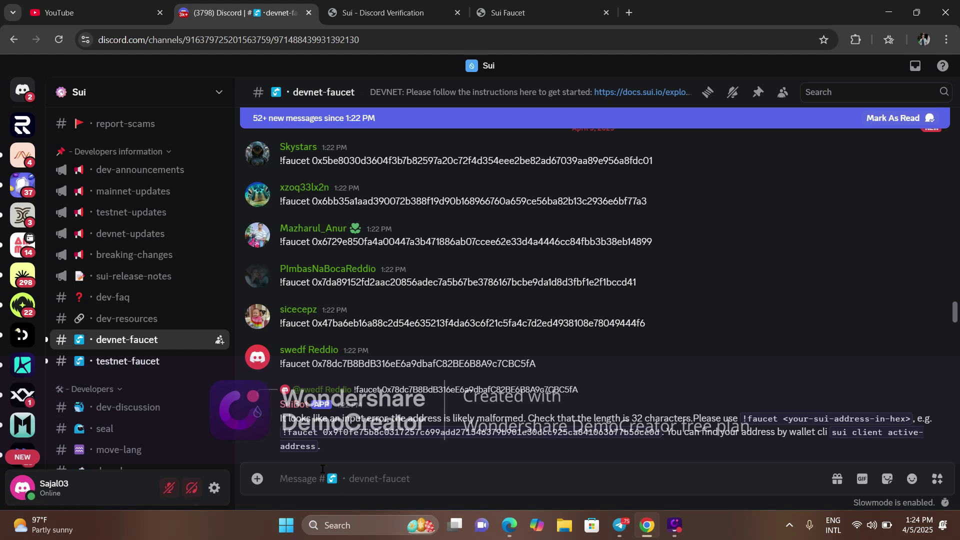
pyautogui.rightClick(357, 477)
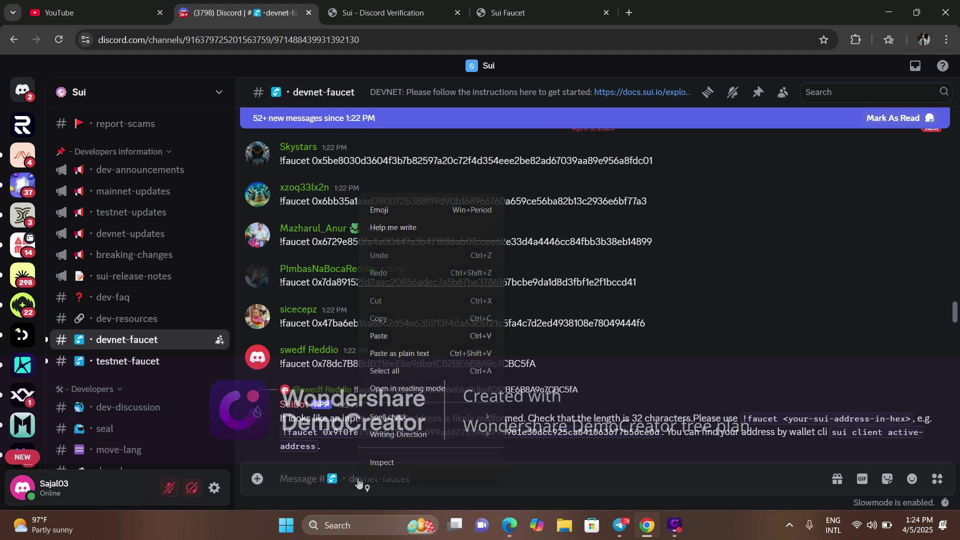
pyautogui.click(385, 343)
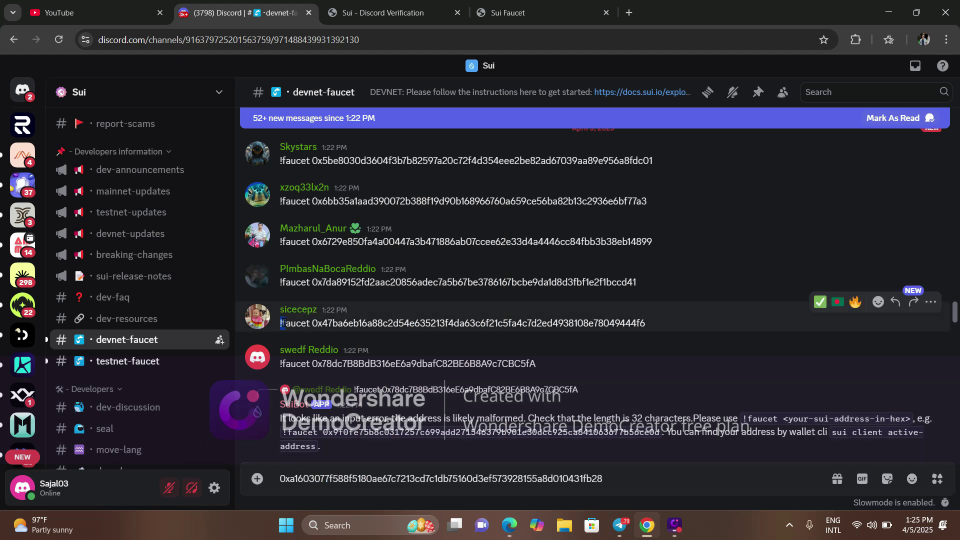
# Step: Put !faucet in front of the wallet address and send the request in devnet-faucet
pyautogui.rightClick(313, 334)
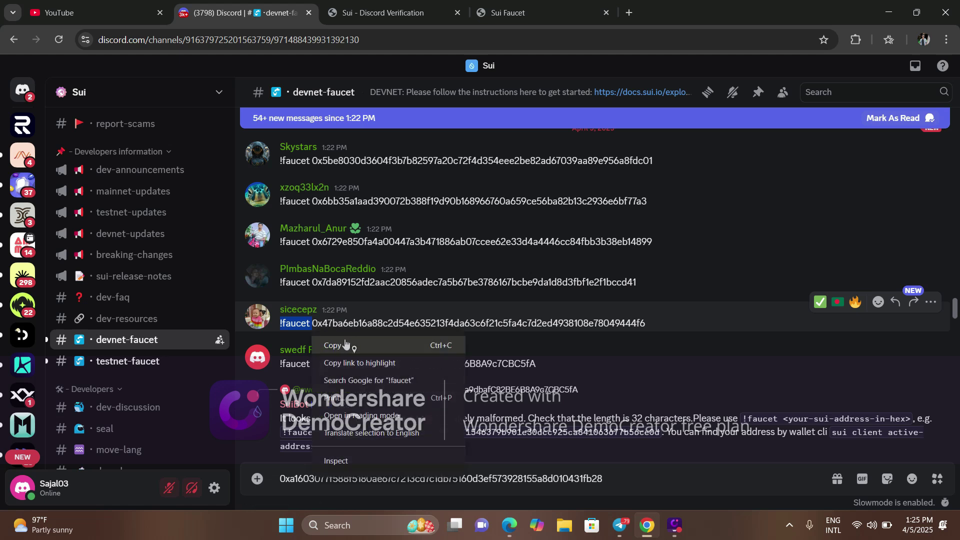
pyautogui.click(345, 342)
pyautogui.click(279, 482)
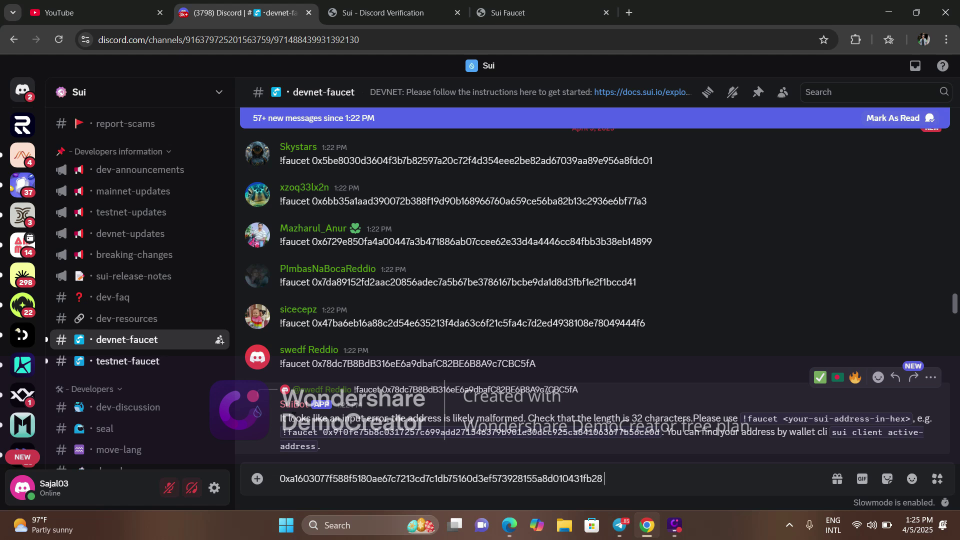
pyautogui.click(281, 478)
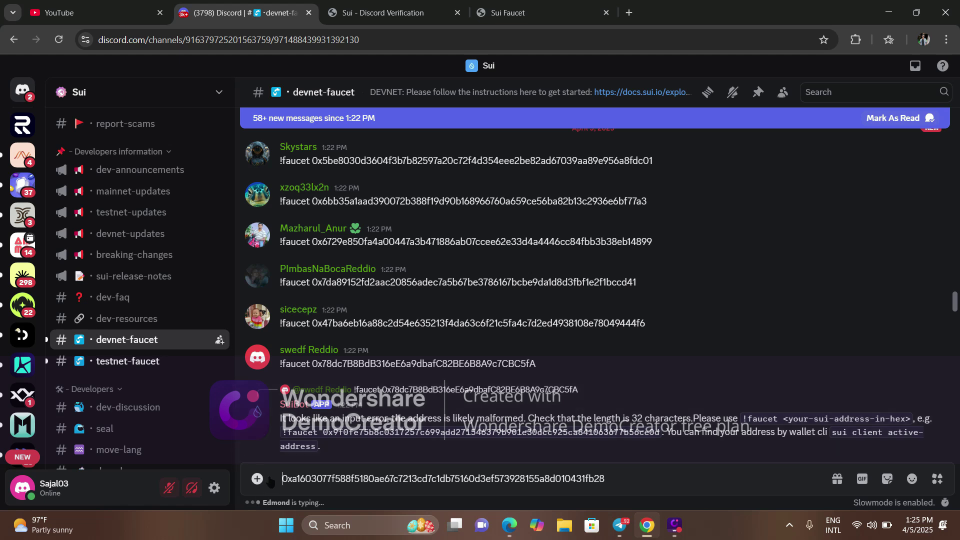
pyautogui.write('!faucet')
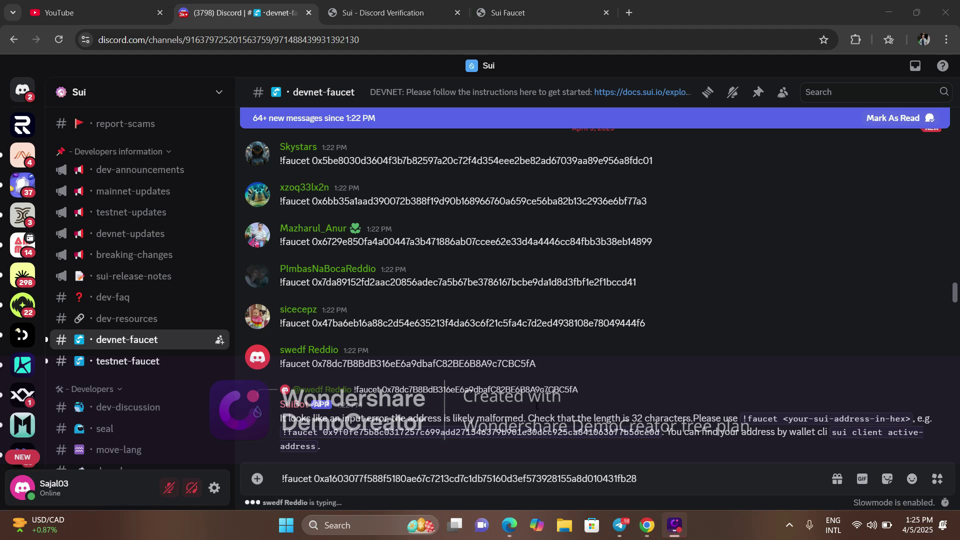
pyautogui.click(687, 478)
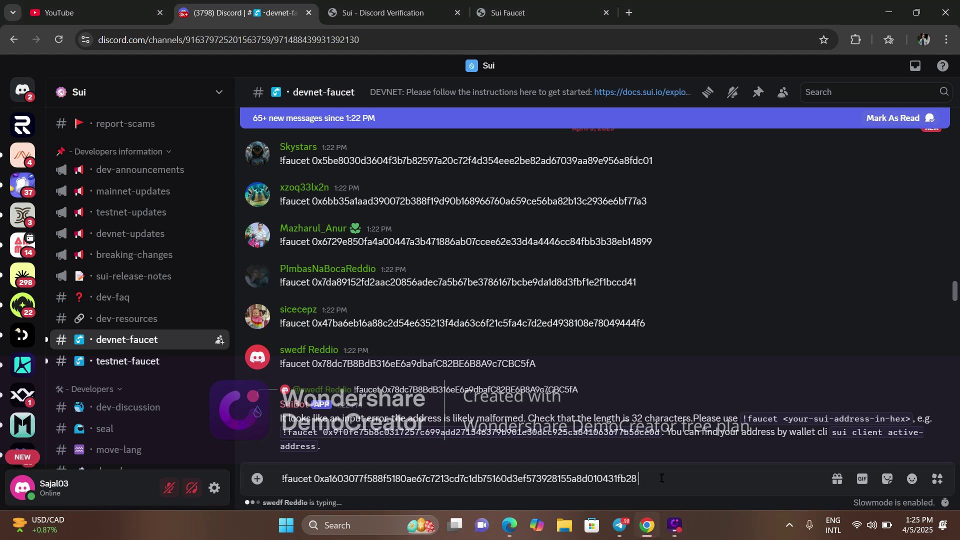
pyautogui.press('Return')
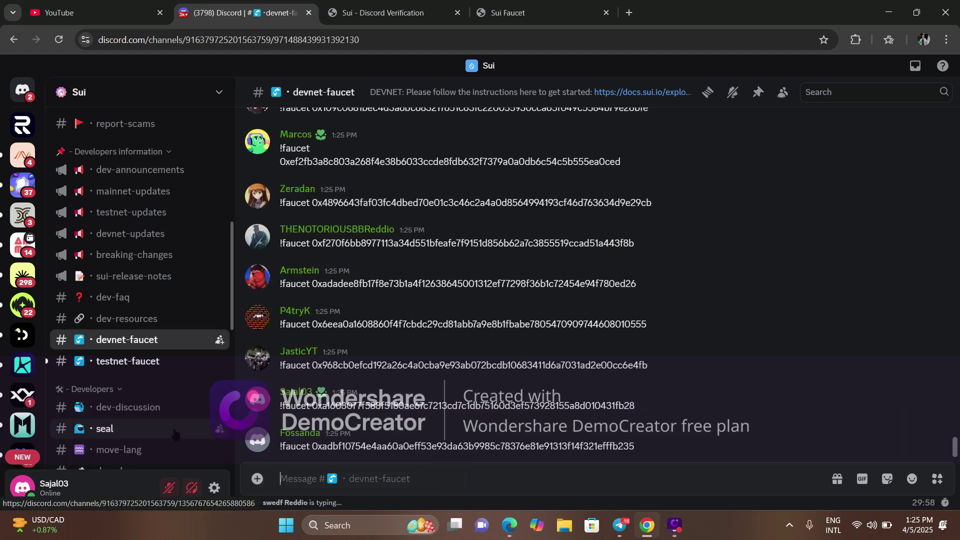
# Step: Look through the Sui server's channel list and open the general channel
pyautogui.scroll(-4, 179, 314)
pyautogui.scroll(-6, 179, 314)
pyautogui.scroll(10, 161, 339)
pyautogui.scroll(7, 134, 359)
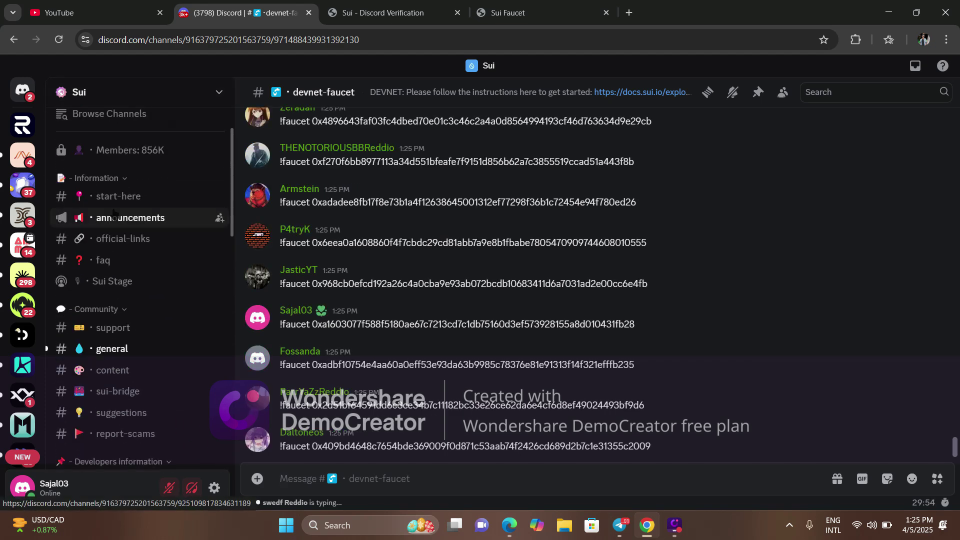
pyautogui.click(134, 359)
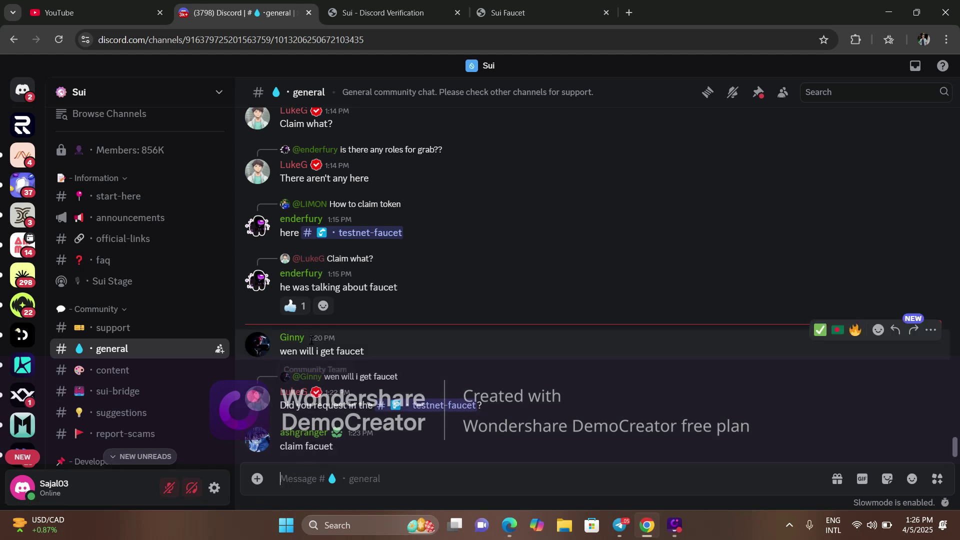
# Step: Check the testnet SUI balance in the Sui wallet
pyautogui.scroll(2, 135, 261)
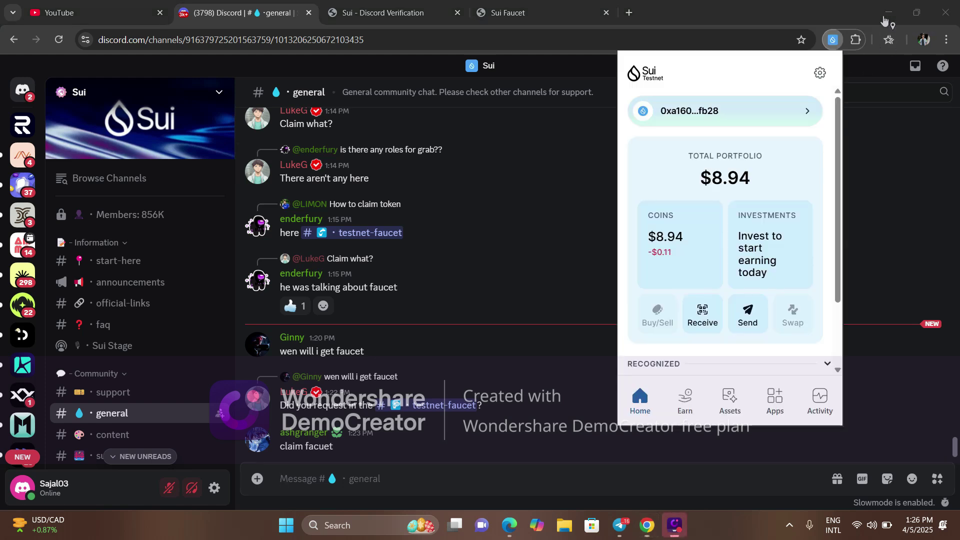
pyautogui.scroll(-2, 731, 327)
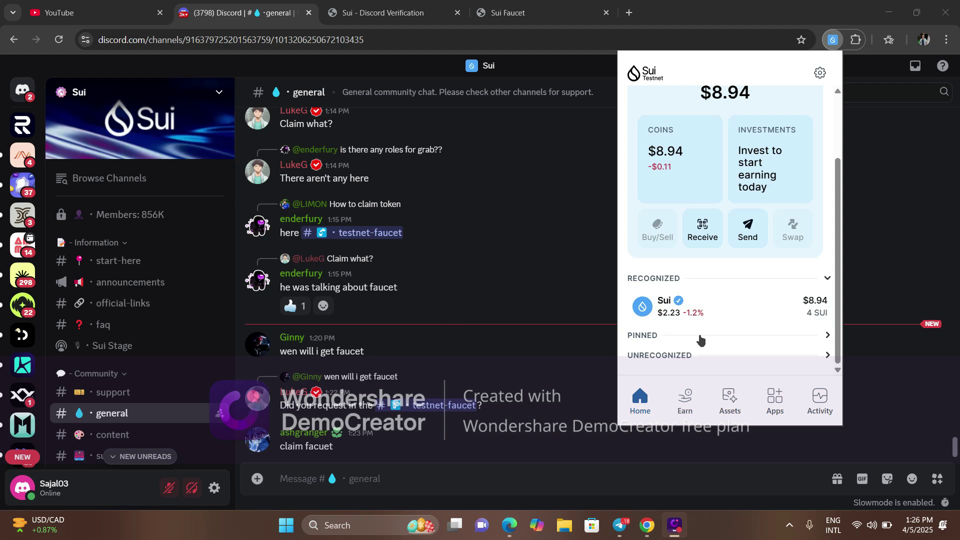
pyautogui.scroll(2, 744, 254)
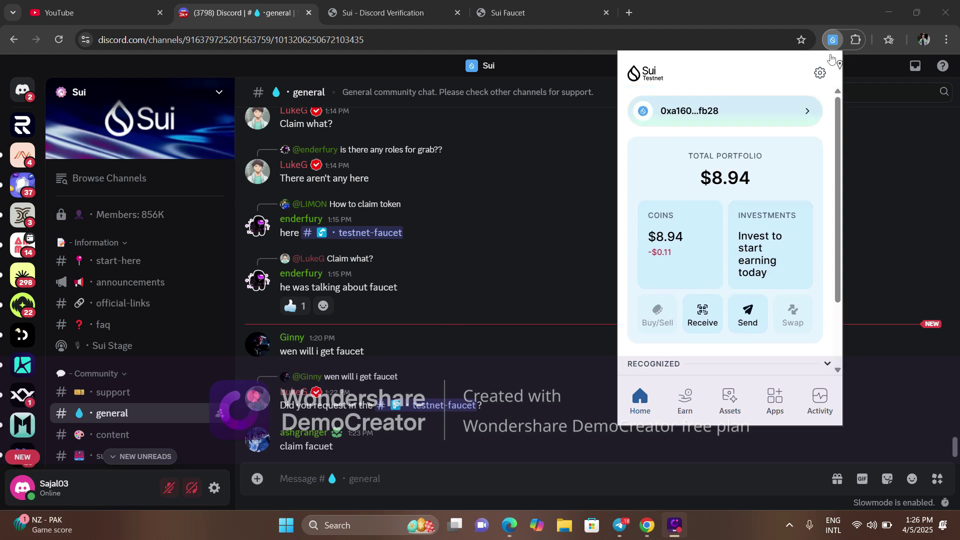
# Step: Copy the seal-example.vercel.app testnet link from the saved Telegram message and open it in Chrome
pyautogui.click(885, 15)
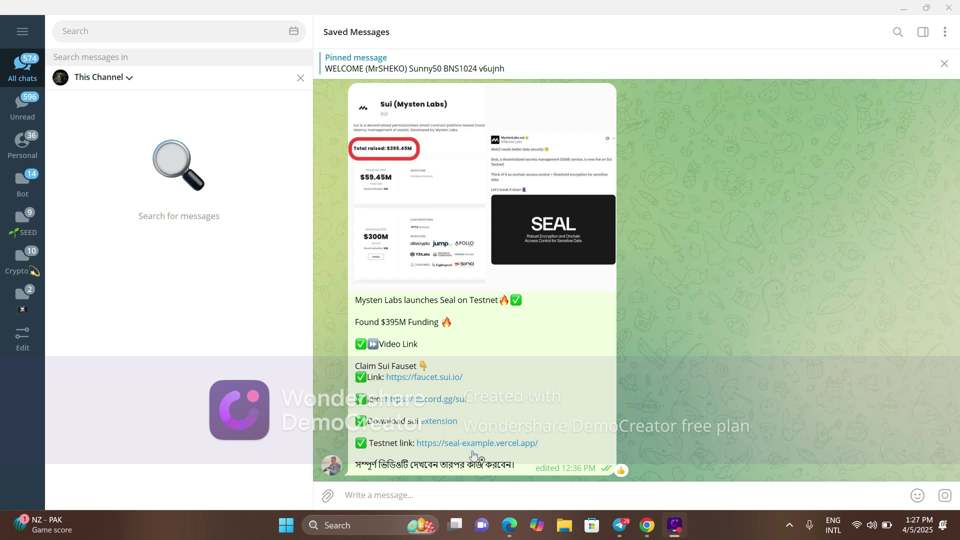
pyautogui.rightClick(489, 443)
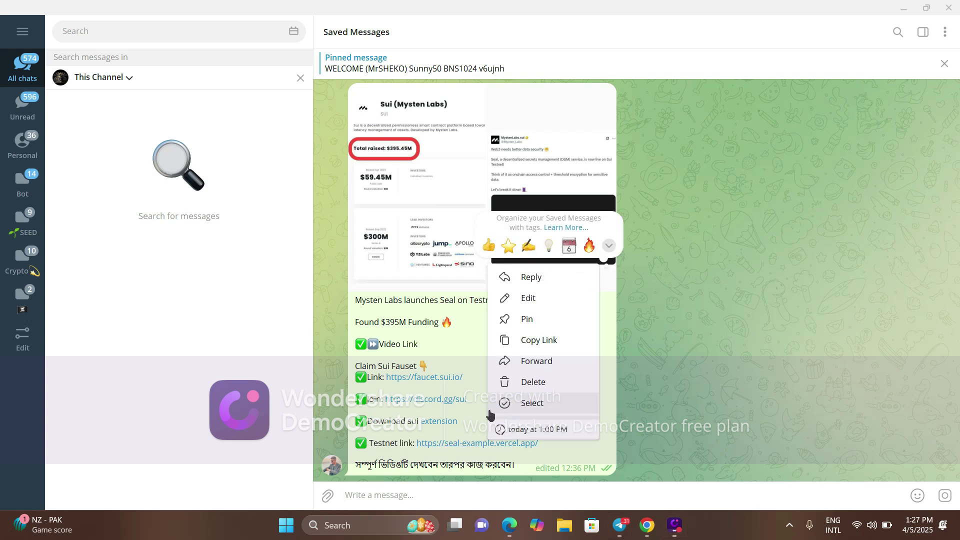
pyautogui.click(516, 344)
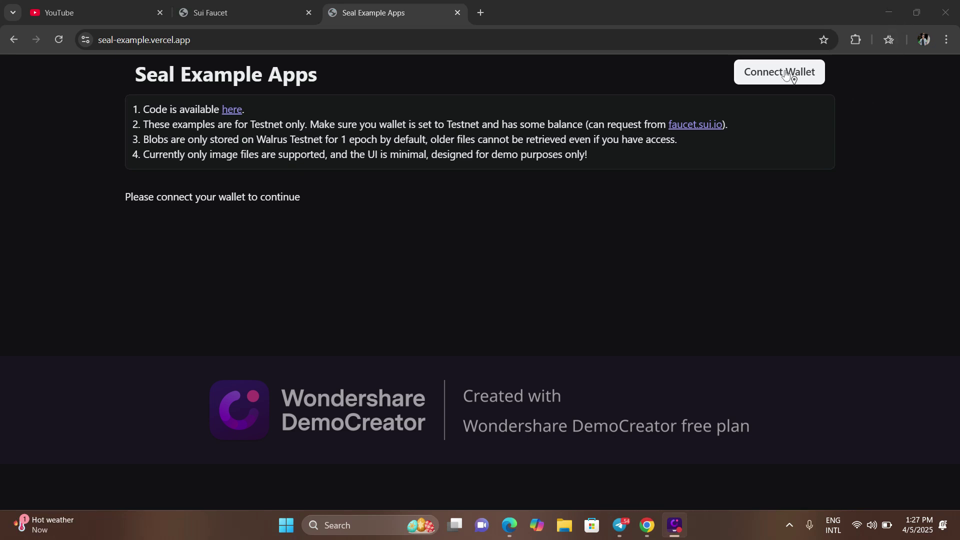
# Step: Start connecting Sui Wallet to Seal Example Apps and unlock the wallet with its password
pyautogui.click(800, 80)
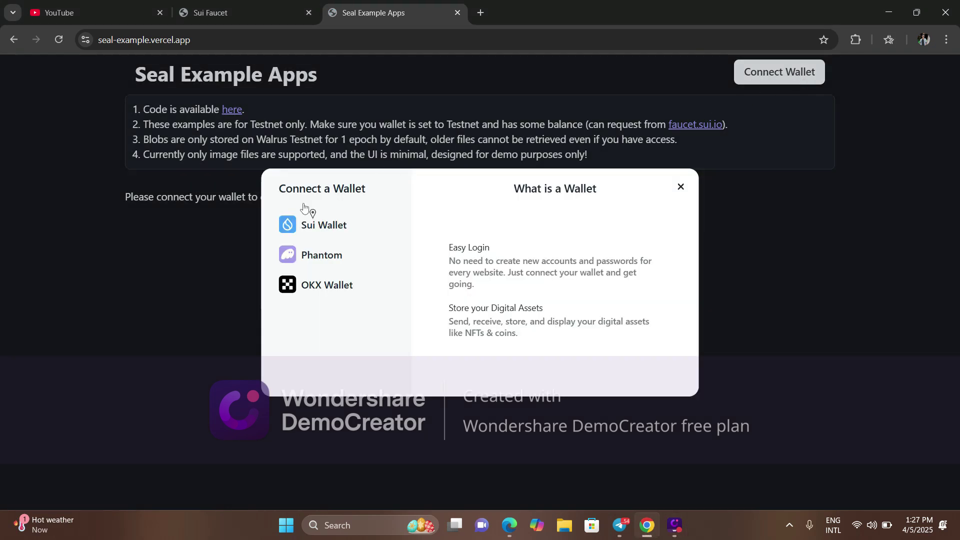
pyautogui.click(313, 230)
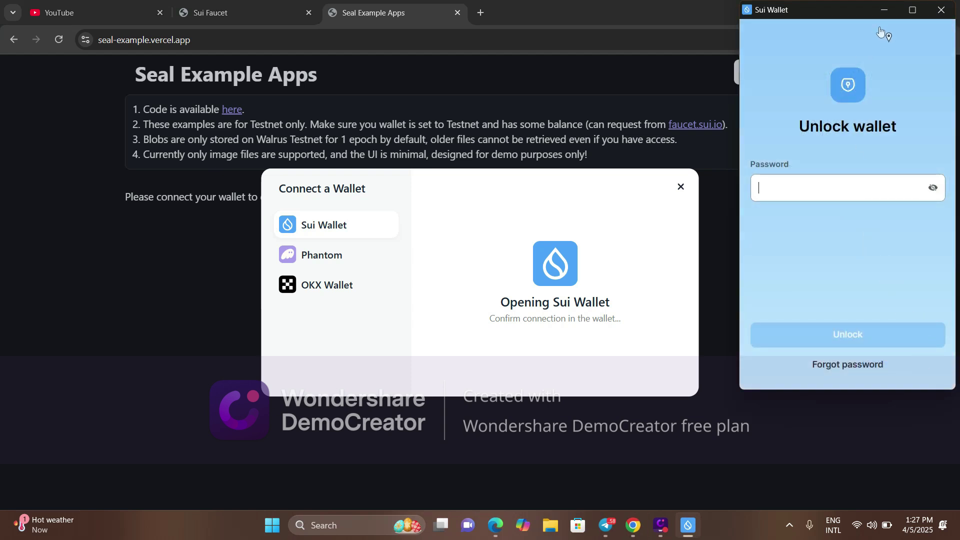
pyautogui.hotkey('ctrl', 'v')
pyautogui.click(862, 333)
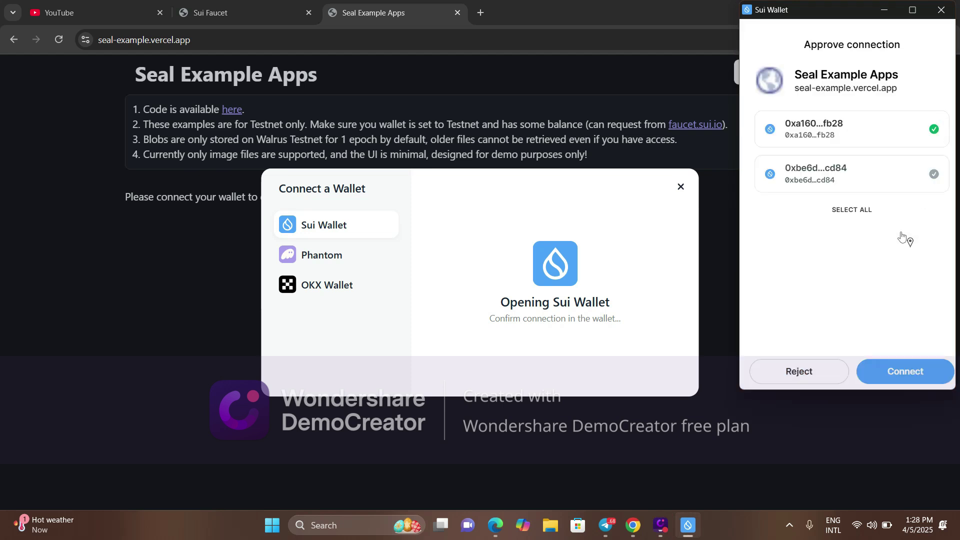
# Step: Approve the wallet connection and enter a .sui username as the allowlist name in the Allowlist Example
pyautogui.click(914, 374)
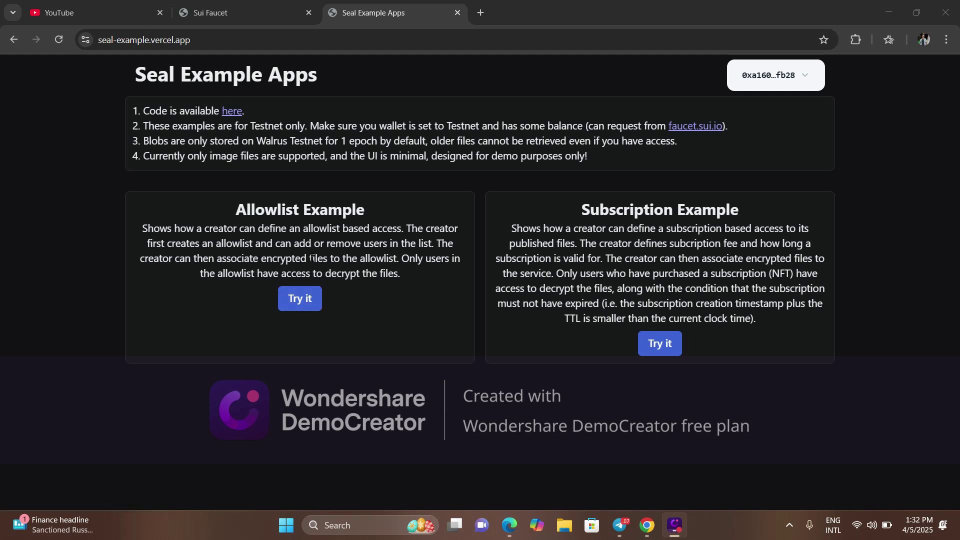
pyautogui.click(314, 306)
pyautogui.click(168, 240)
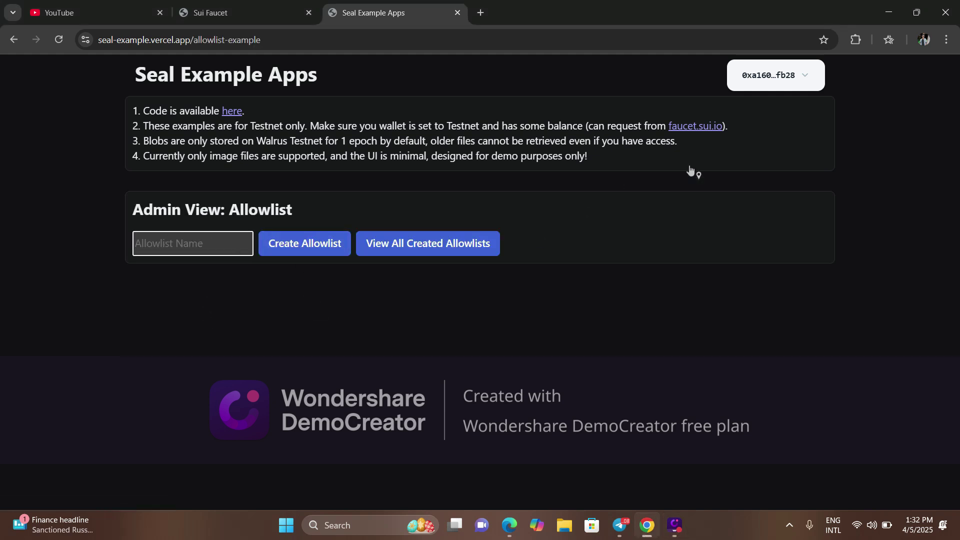
pyautogui.hotkey('ctrl', 'v')
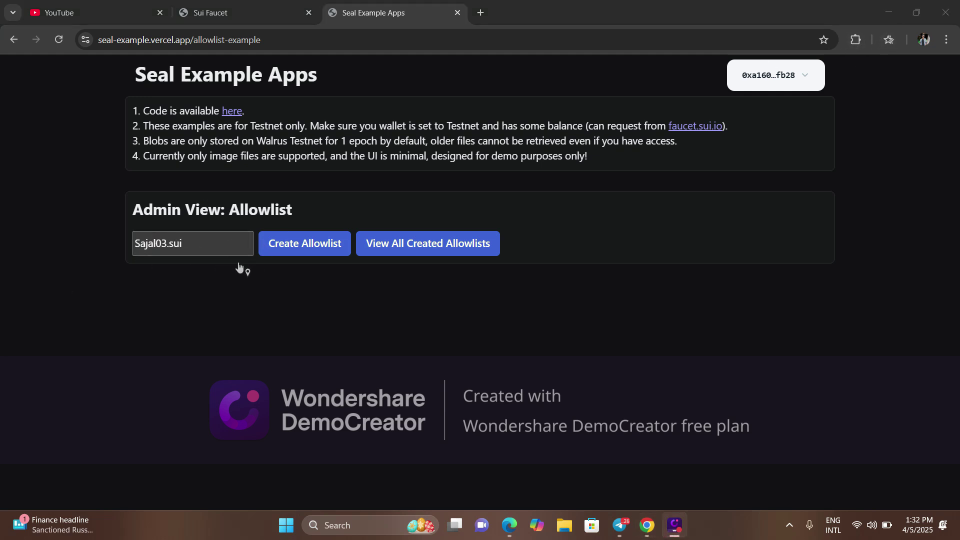
# Step: Start creating the named allowlist and unlock the Sui wallet with the account password
pyautogui.click(314, 248)
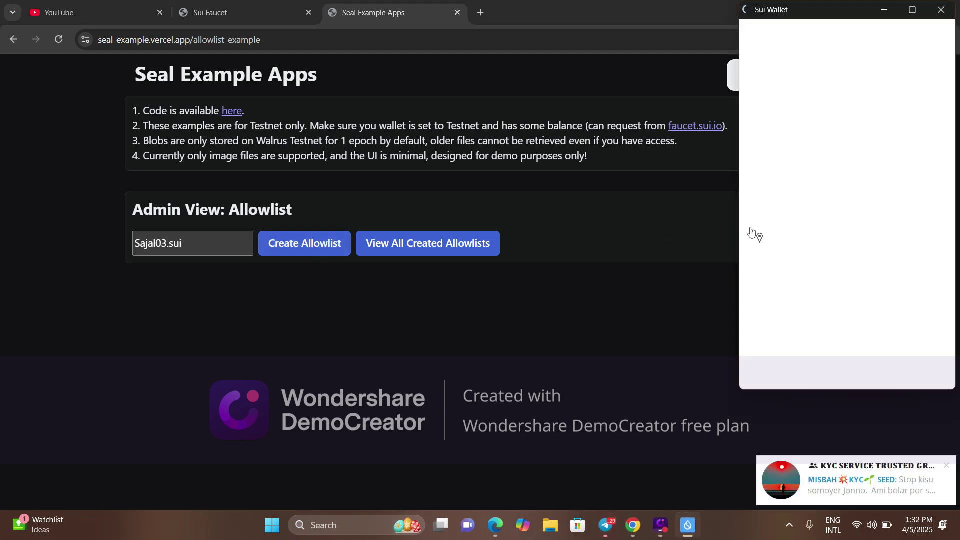
pyautogui.click(946, 467)
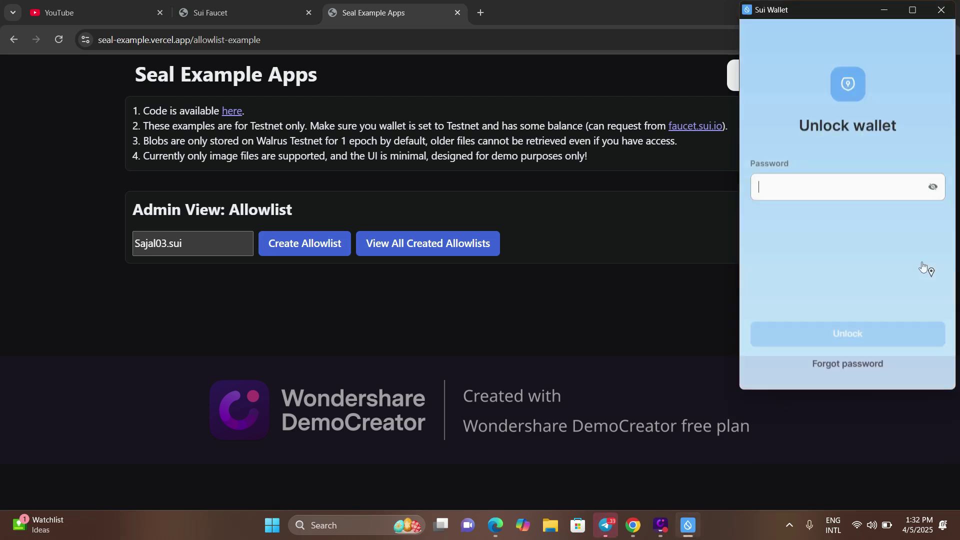
pyautogui.rightClick(804, 188)
pyautogui.click(845, 325)
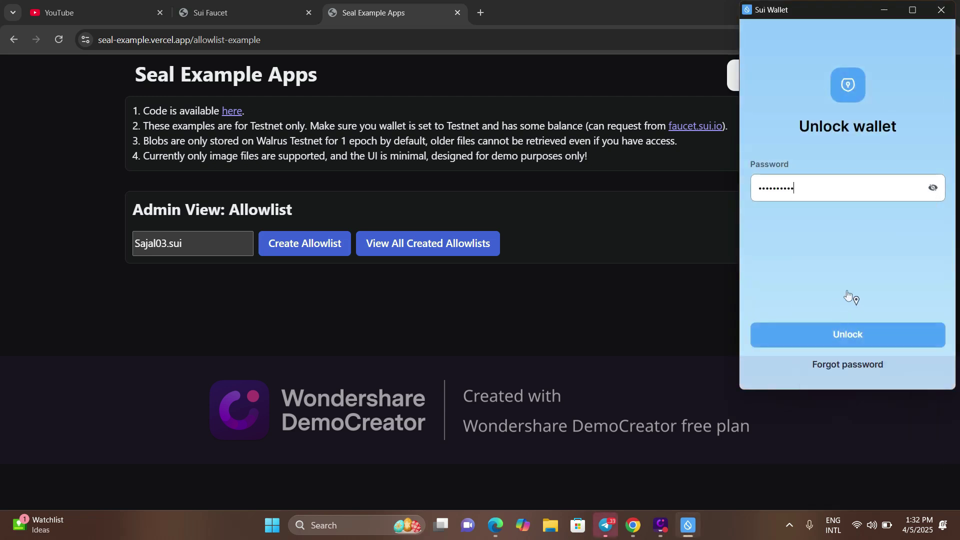
pyautogui.click(850, 334)
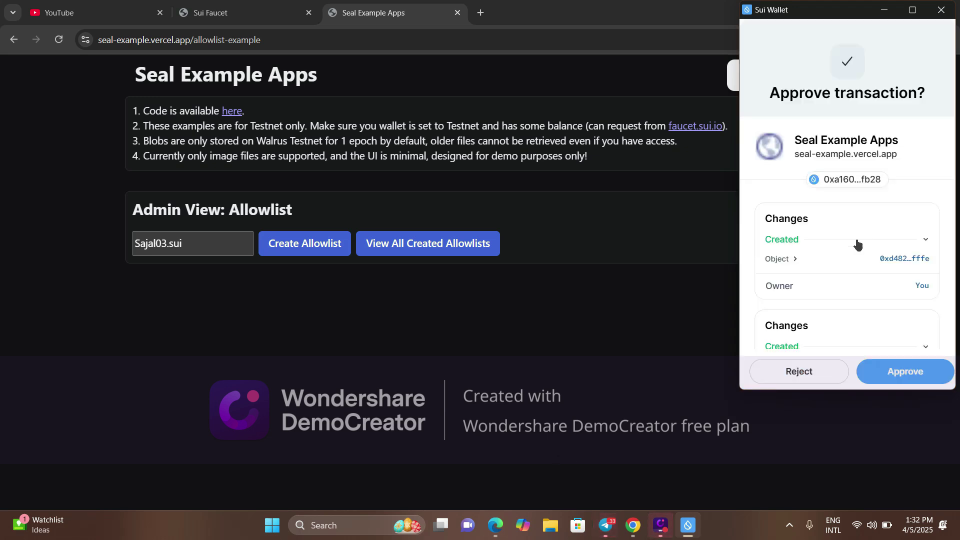
# Step: Approve the allowlist creation transaction and authorize it with the wallet password
pyautogui.scroll(-5, 886, 274)
pyautogui.click(917, 370)
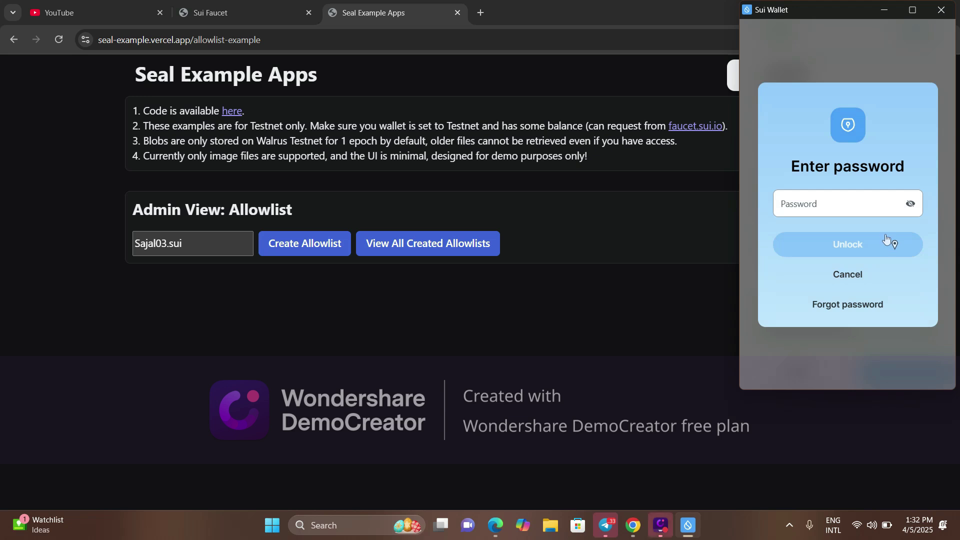
pyautogui.rightClick(823, 207)
pyautogui.click(858, 333)
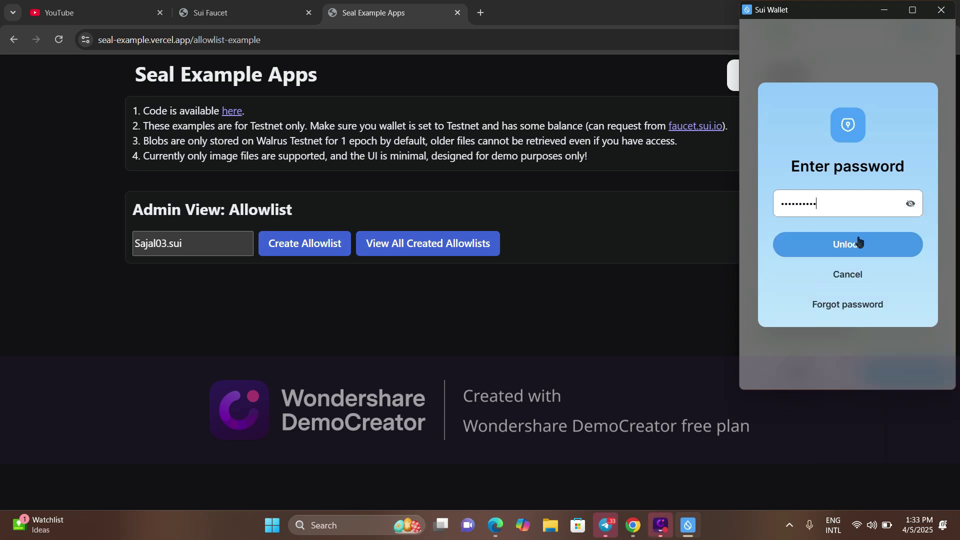
pyautogui.click(860, 250)
pyautogui.click(837, 252)
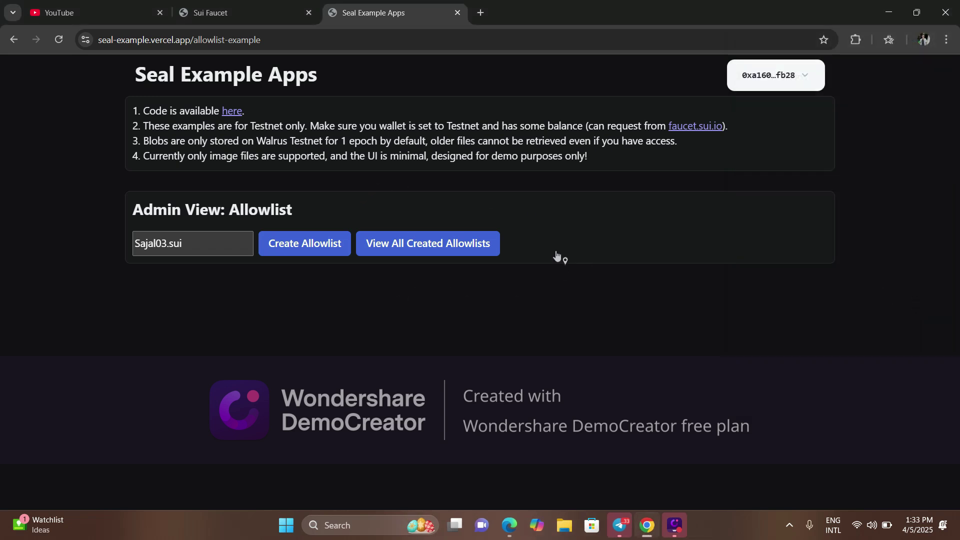
# Step: Review the pop-ups blocked for the Seal Example Apps site and continue blocking them
pyautogui.click(293, 249)
pyautogui.click(804, 41)
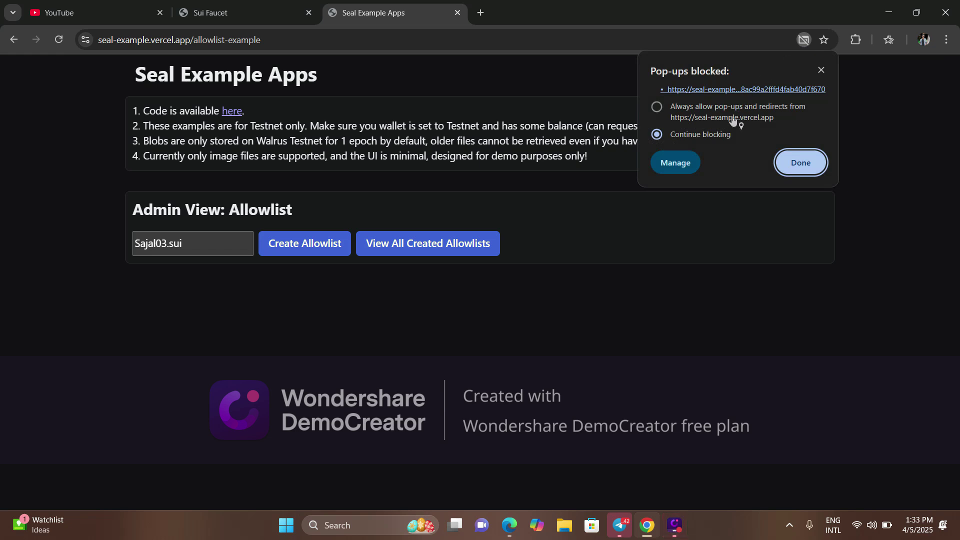
pyautogui.click(798, 163)
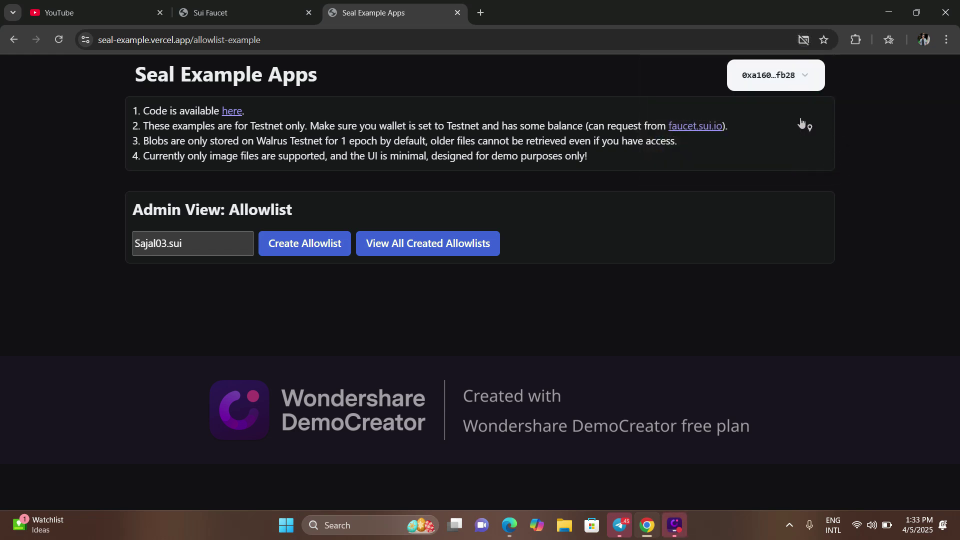
# Step: Create the allowlist again under the same name, authorizing the transaction with the wallet password
pyautogui.click(306, 252)
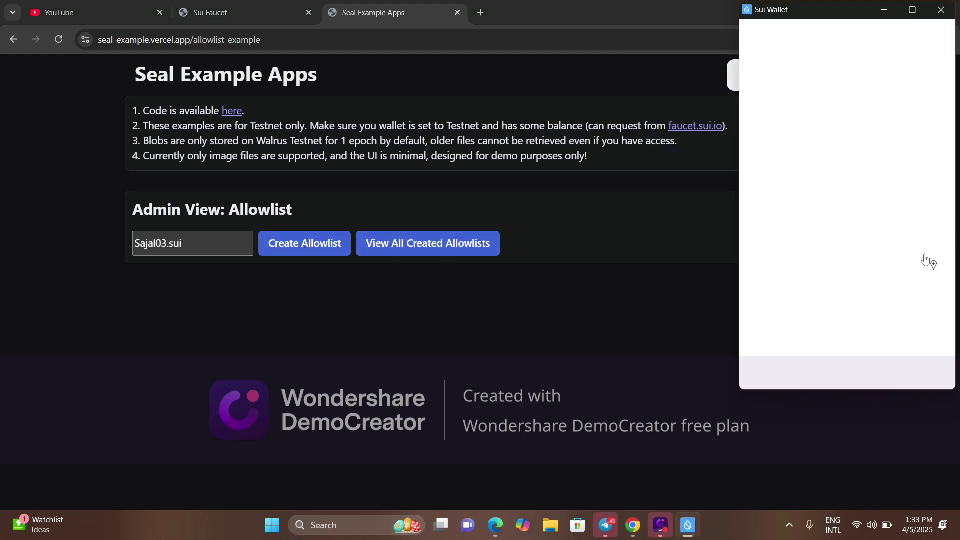
pyautogui.click(906, 371)
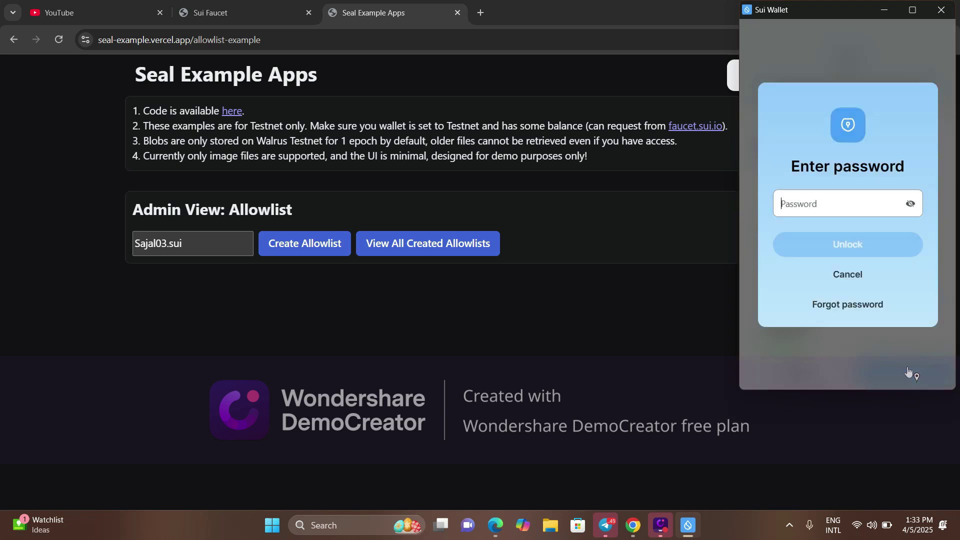
pyautogui.rightClick(828, 199)
pyautogui.click(879, 321)
pyautogui.click(861, 245)
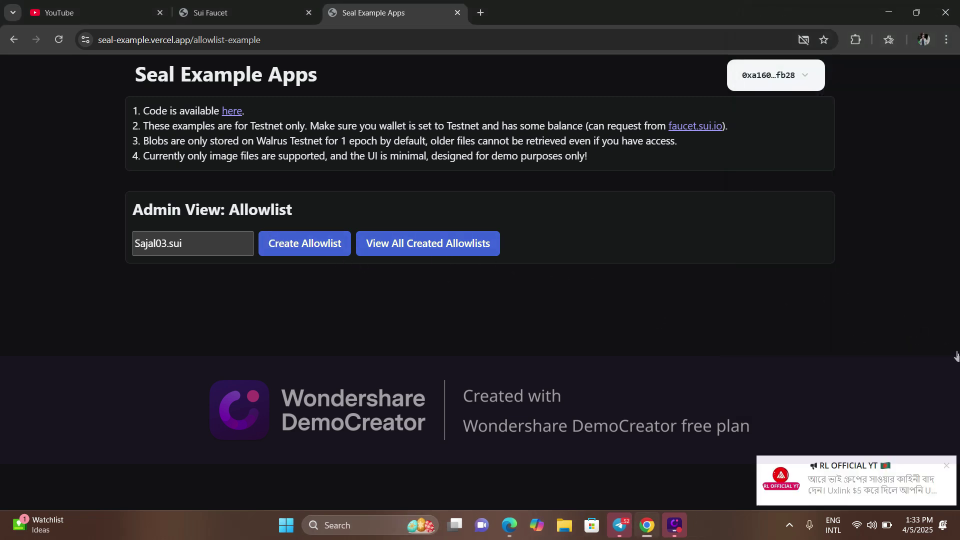
pyautogui.click(946, 465)
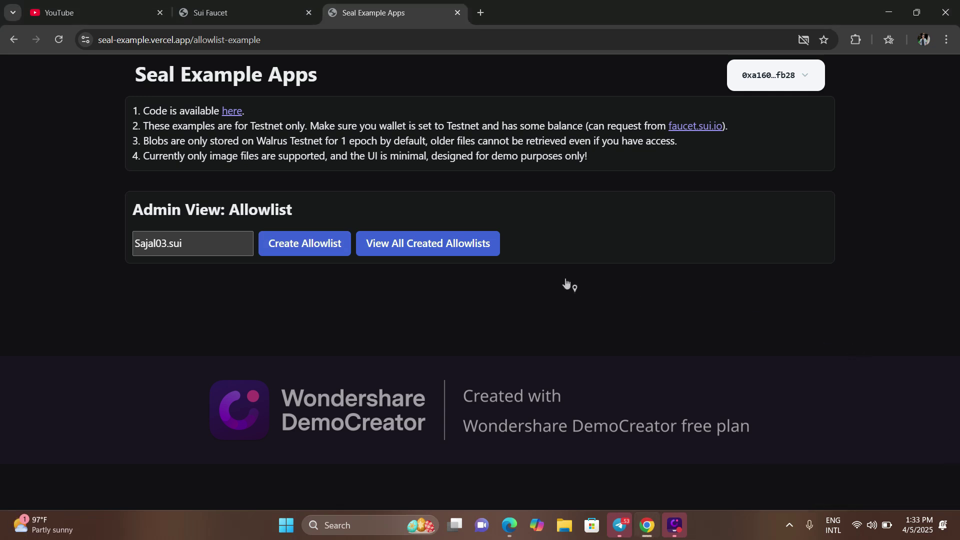
pyautogui.click(804, 40)
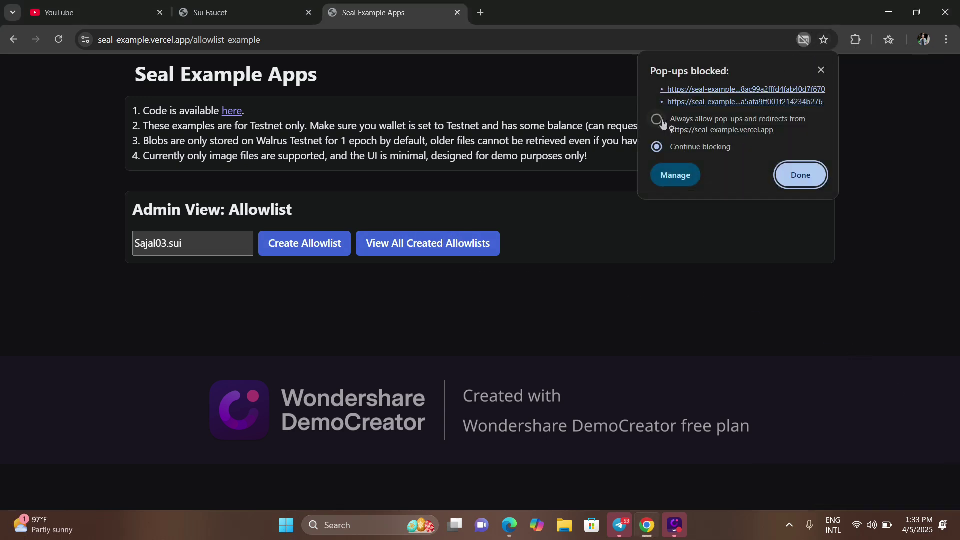
pyautogui.click(661, 121)
pyautogui.click(801, 176)
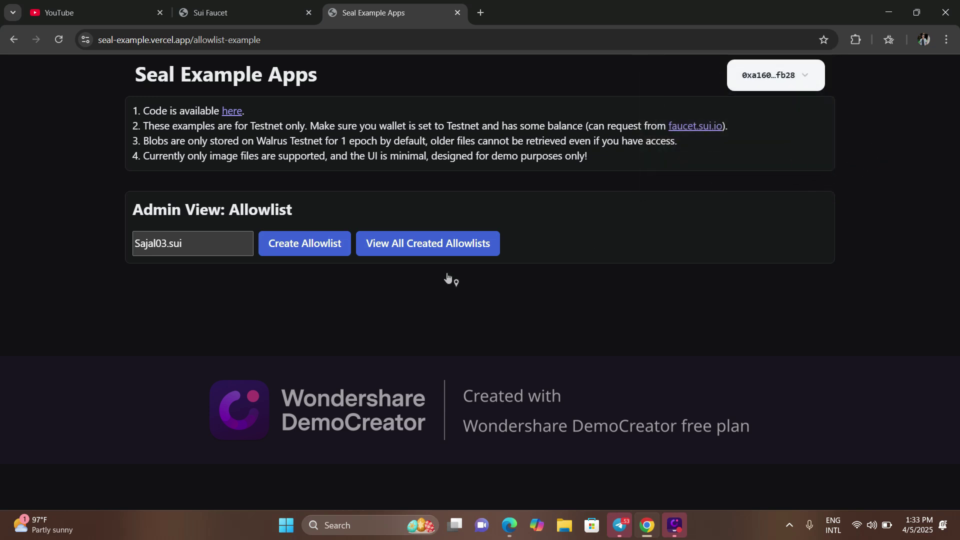
# Step: Create the allowlist once more with pop-ups allowed, approving the transaction with the wallet password
pyautogui.click(315, 247)
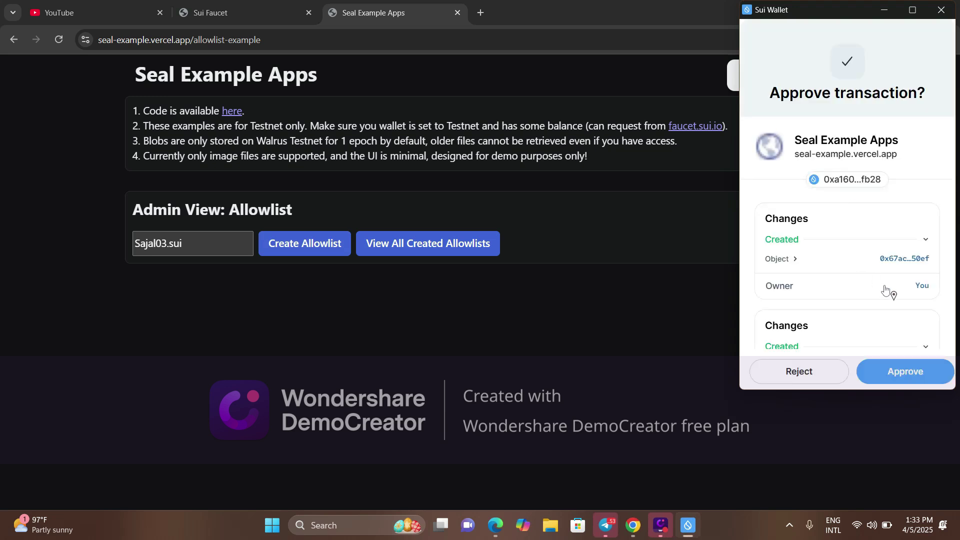
pyautogui.scroll(-5, 860, 280)
pyautogui.click(929, 373)
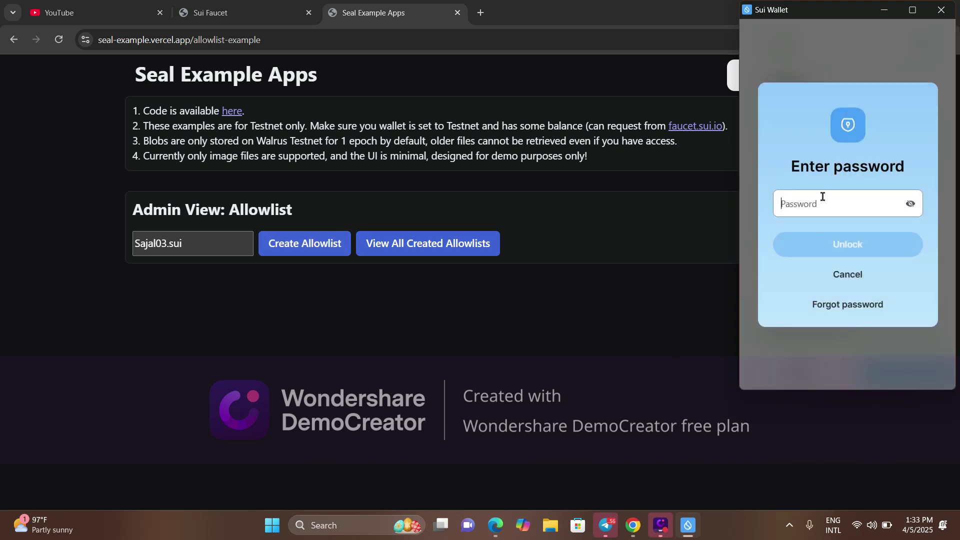
pyautogui.rightClick(823, 197)
pyautogui.click(870, 322)
pyautogui.click(856, 254)
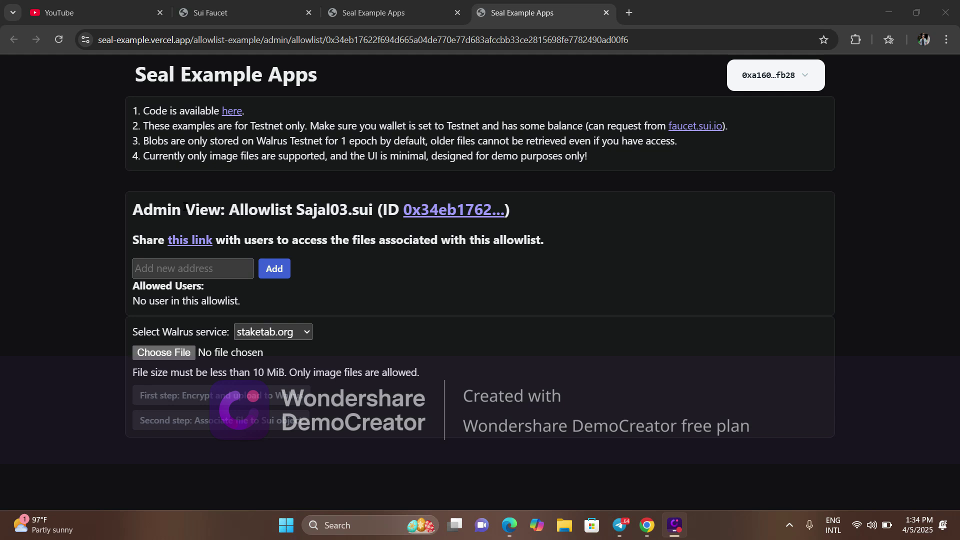
# Step: Copy the active account's address from the Sui Wallet extension for the allowlist's new address entry
pyautogui.click(212, 265)
pyautogui.click(856, 40)
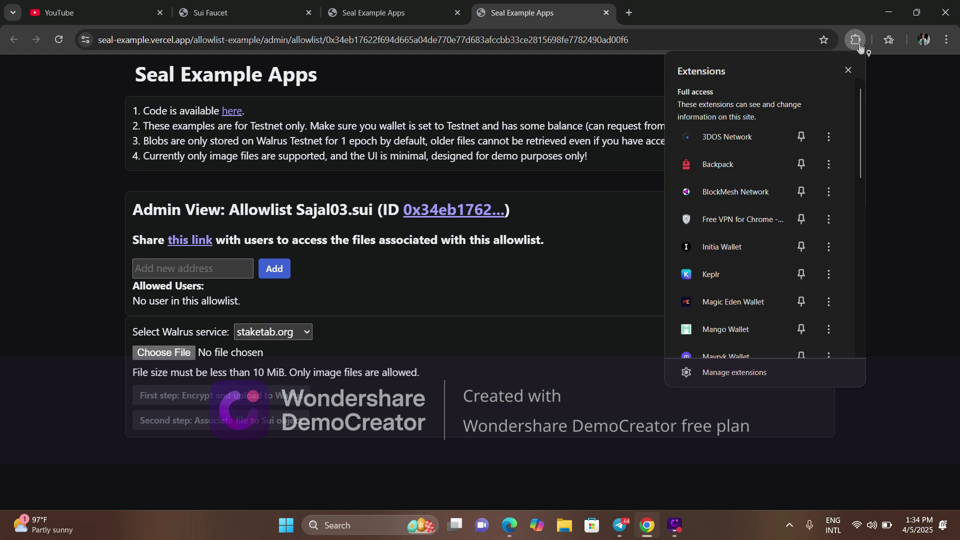
pyautogui.scroll(-3, 739, 216)
pyautogui.scroll(-3, 739, 279)
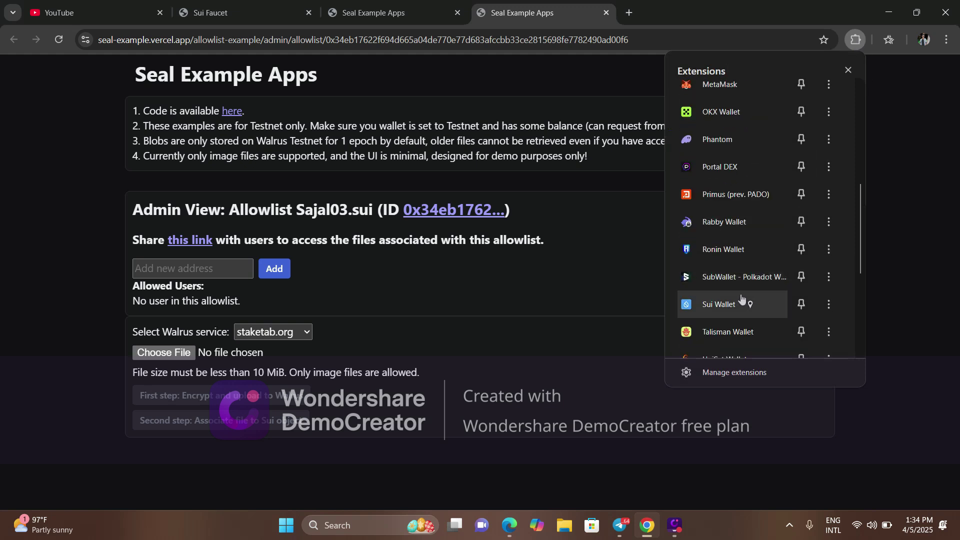
pyautogui.click(743, 302)
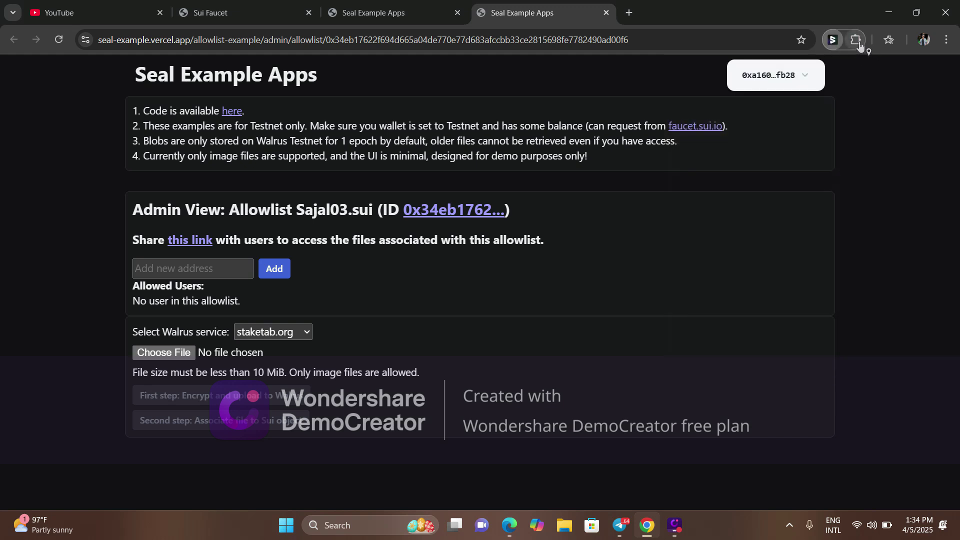
pyautogui.click(855, 40)
pyautogui.click(761, 300)
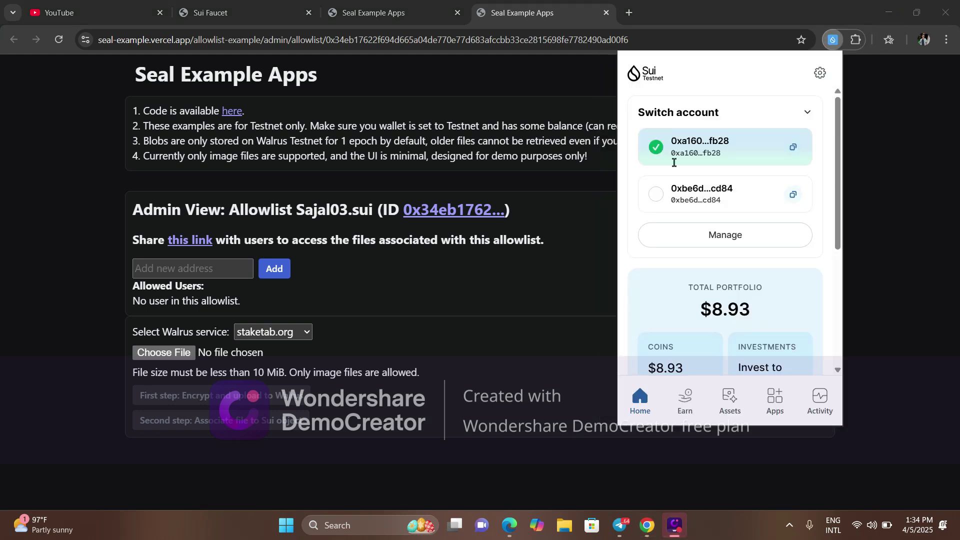
pyautogui.click(793, 149)
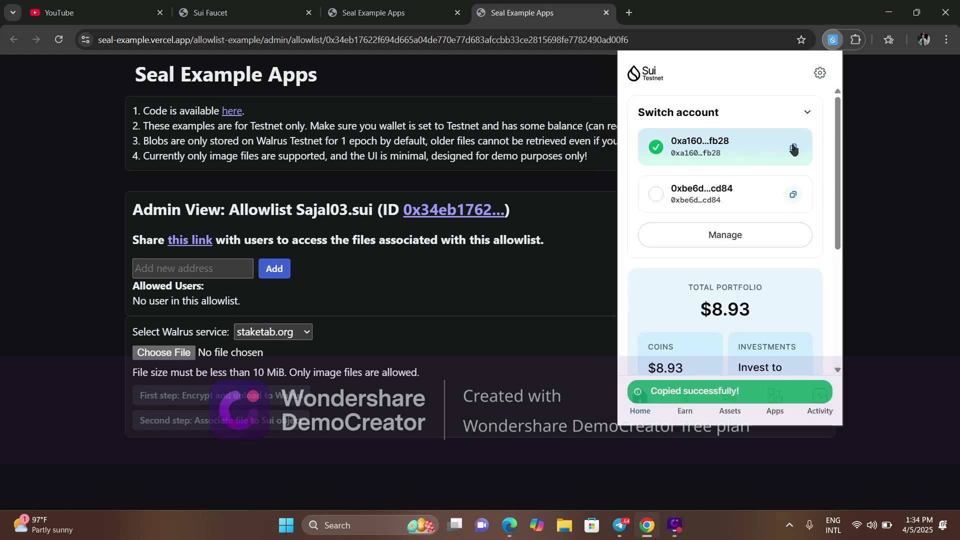
# Step: Add the copied wallet address to the allowlist's allowed users and approve the transaction in the wallet
pyautogui.click(178, 269)
pyautogui.rightClick(178, 269)
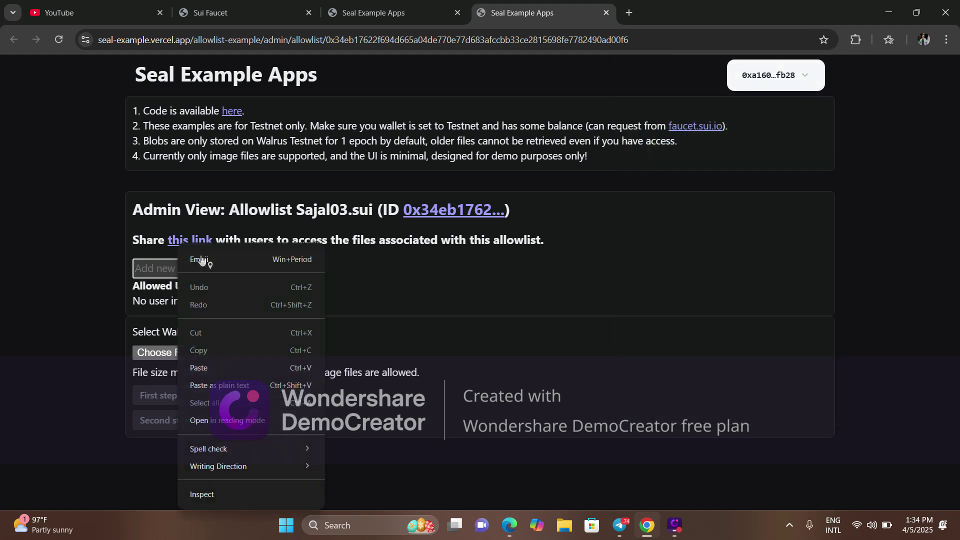
pyautogui.click(225, 368)
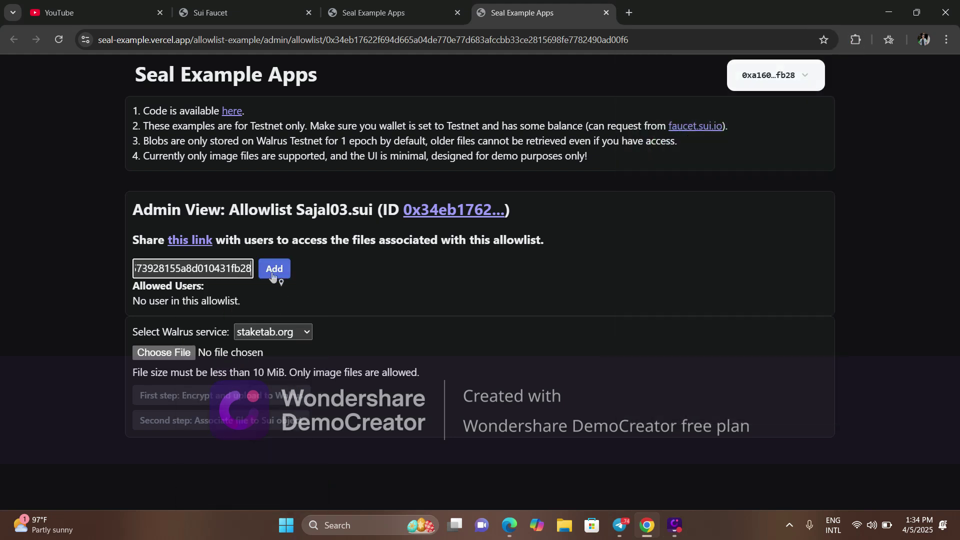
pyautogui.click(280, 270)
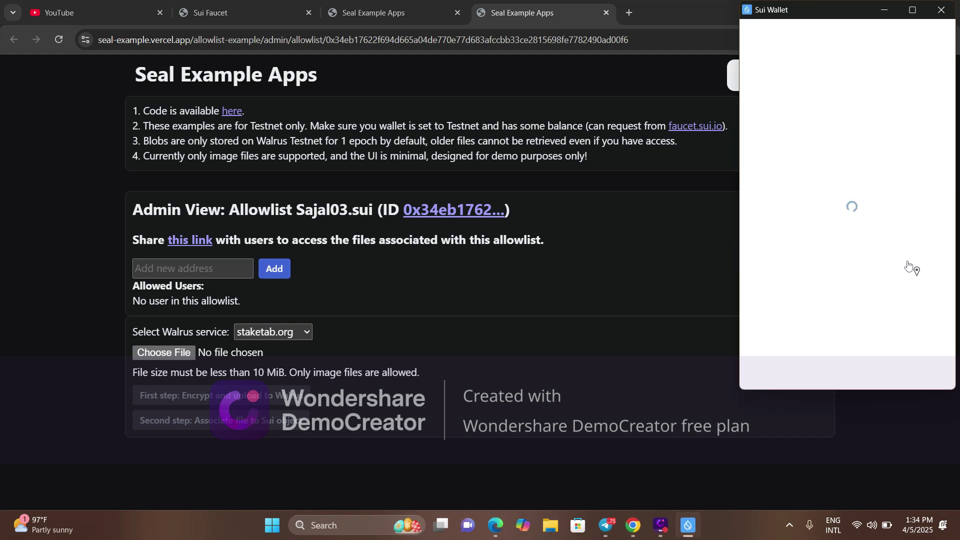
pyautogui.click(902, 375)
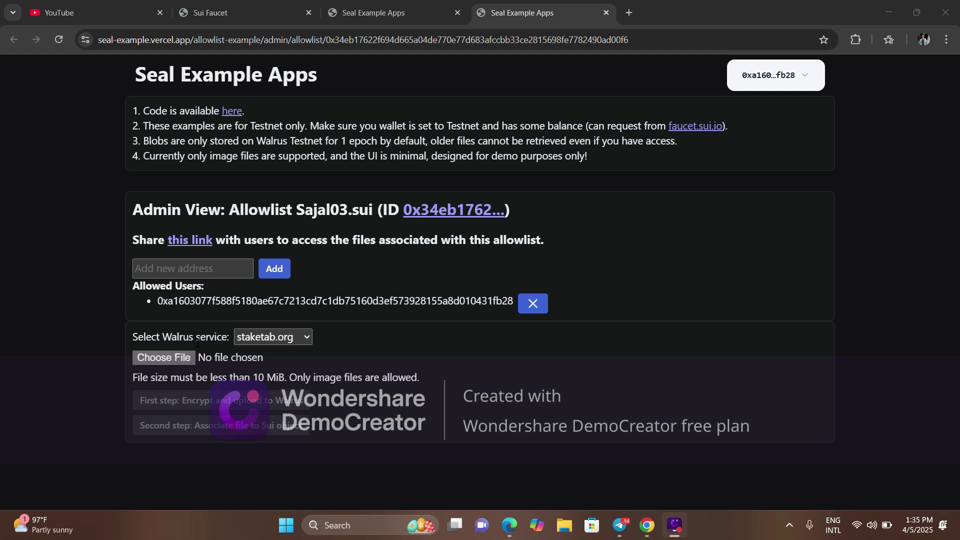
# Step: Set the Walrus service for the file upload to redundex.com
pyautogui.click(271, 339)
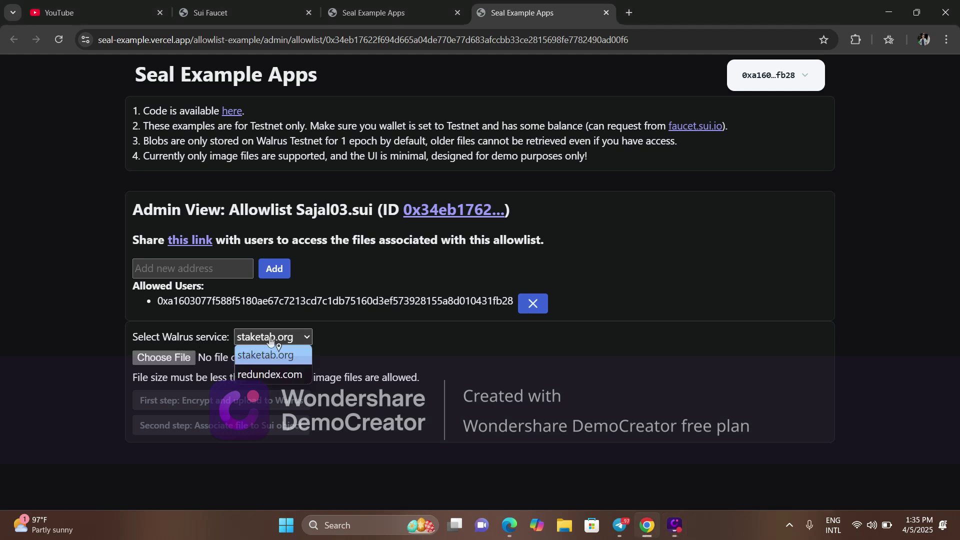
pyautogui.click(283, 375)
pyautogui.click(297, 336)
pyautogui.click(284, 375)
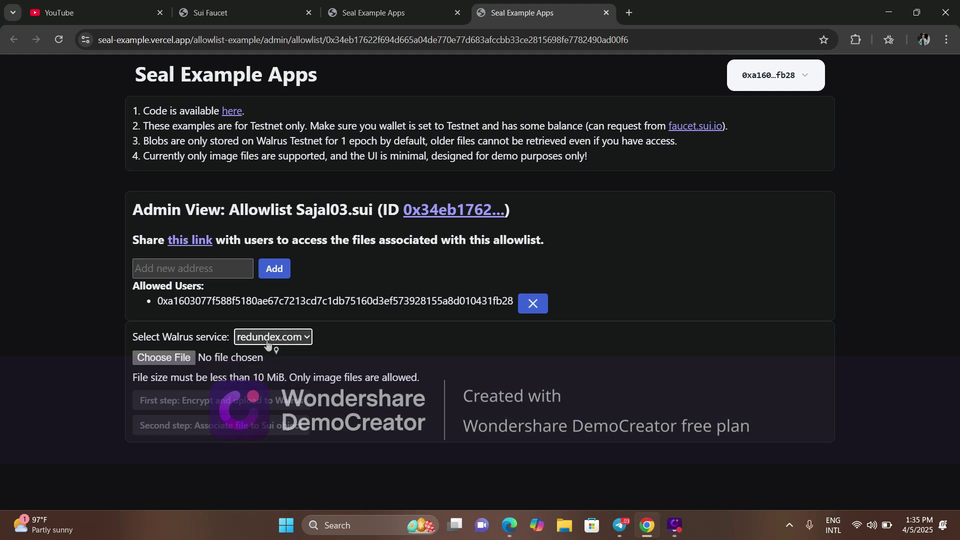
# Step: Choose the image avatar.png from the Downloads folder as the file to encrypt and upload
pyautogui.click(181, 361)
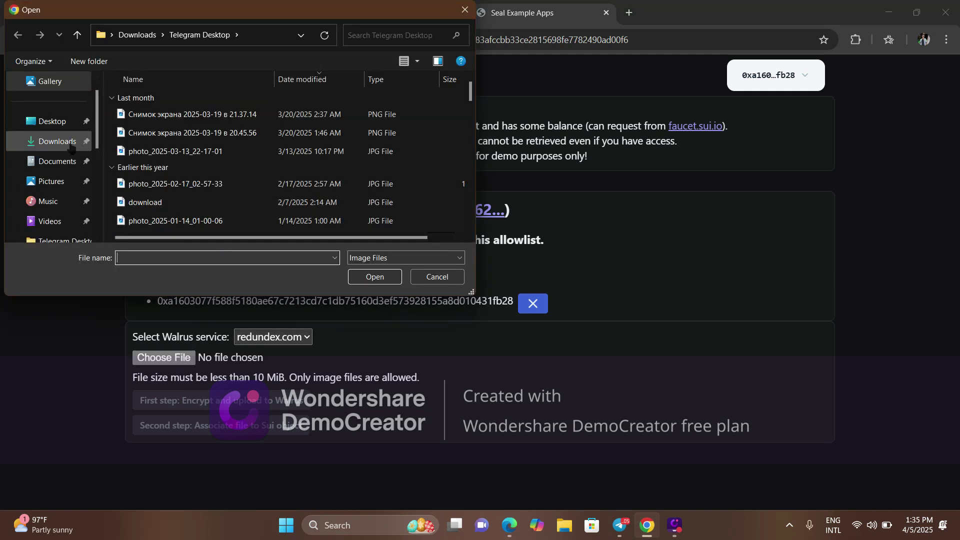
pyautogui.click(71, 146)
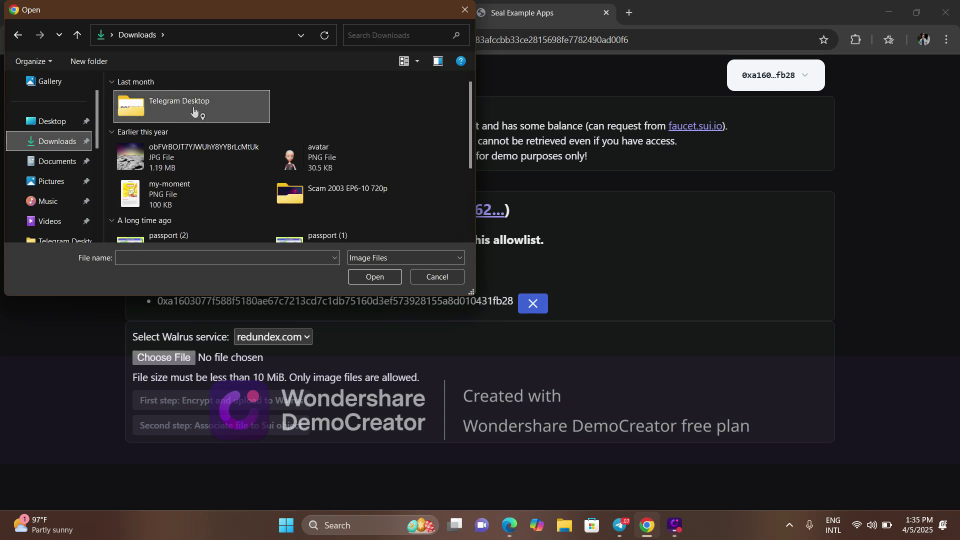
pyautogui.click(302, 161)
pyautogui.click(375, 277)
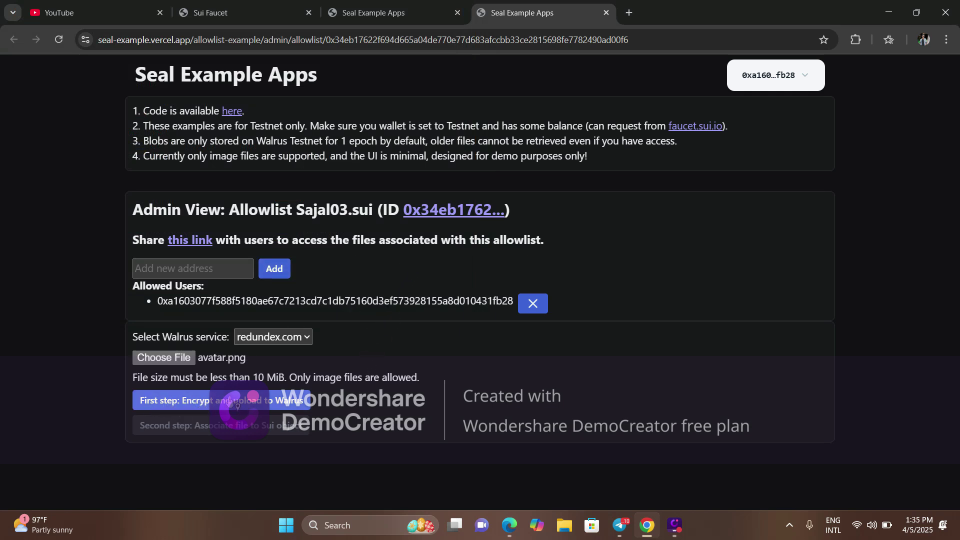
# Step: Encrypt and upload avatar.png to Walrus and associate it with the Sui object, approving the wallet transaction
pyautogui.click(230, 401)
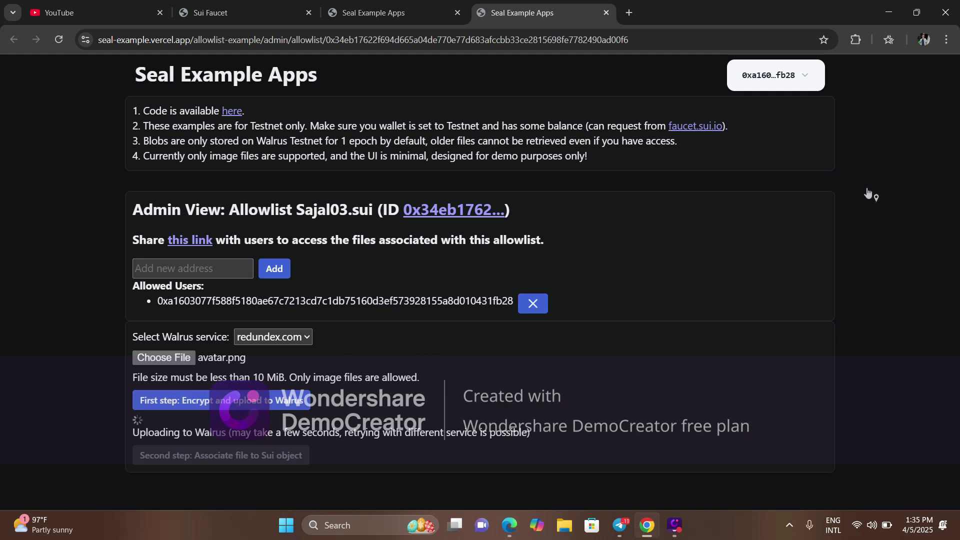
pyautogui.click(888, 13)
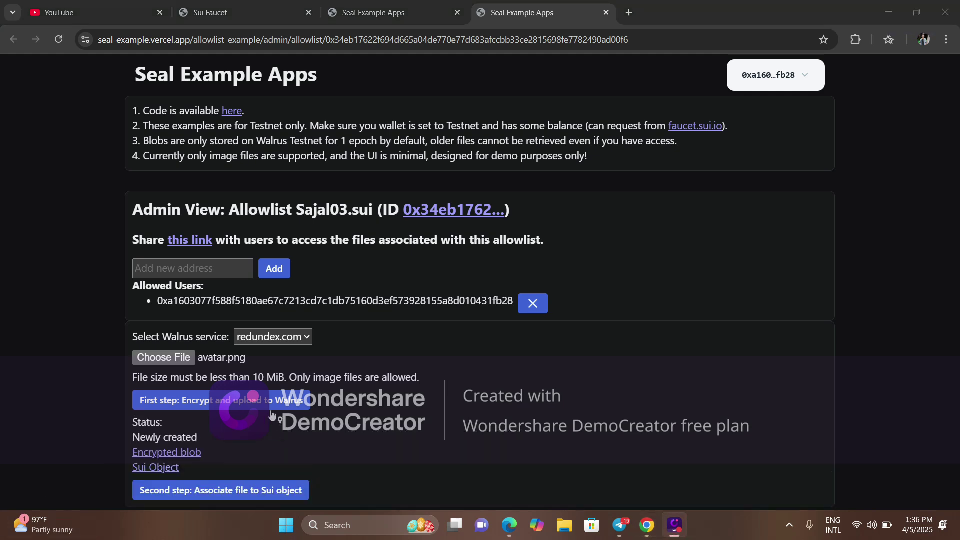
pyautogui.click(213, 491)
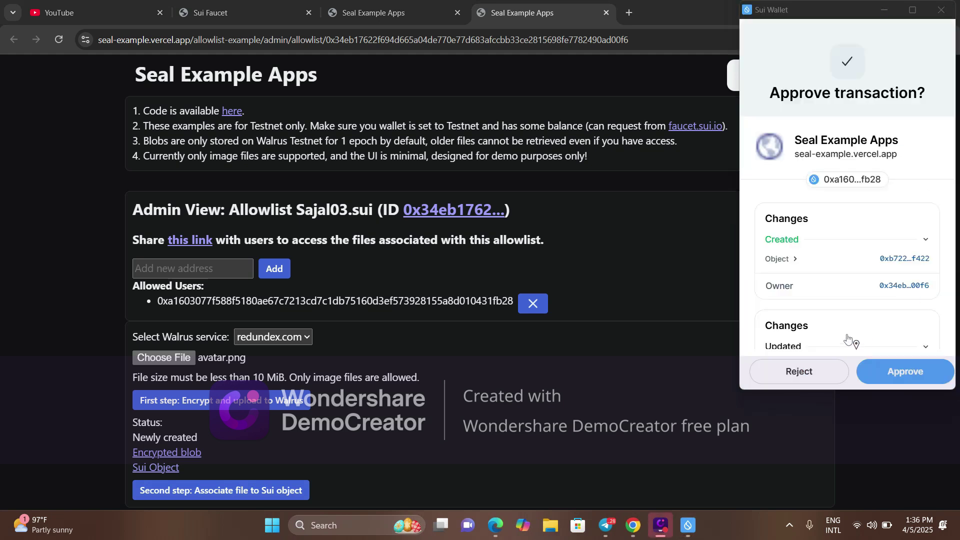
pyautogui.click(904, 380)
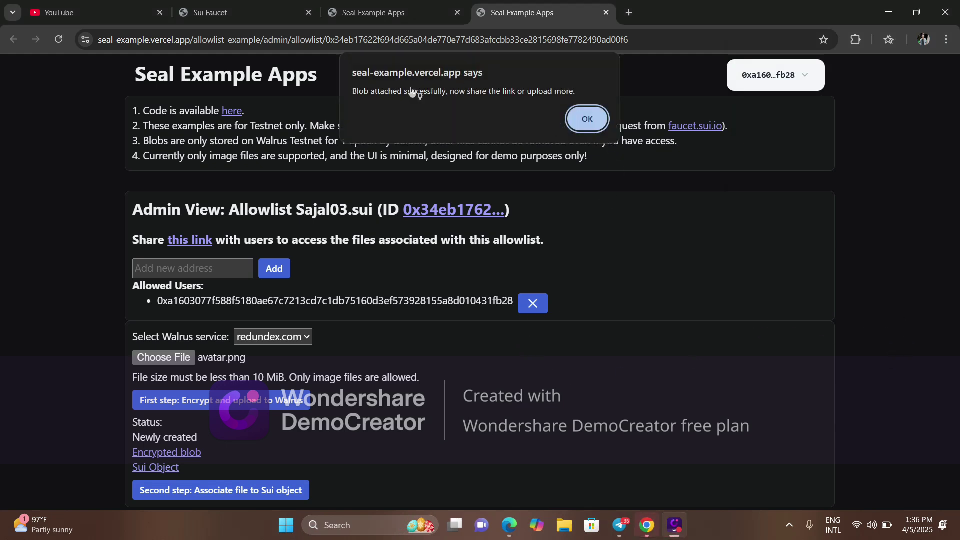
pyautogui.click(588, 120)
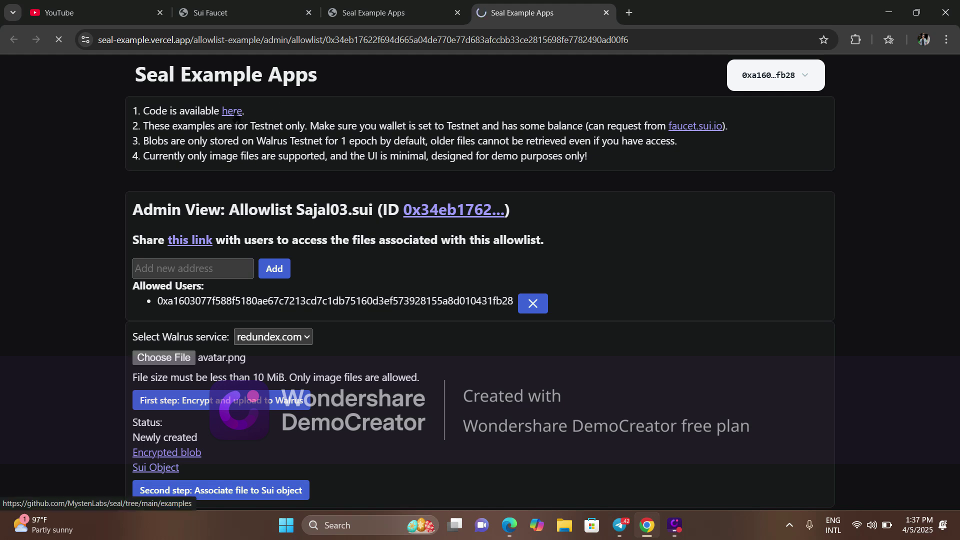
pyautogui.click(233, 115)
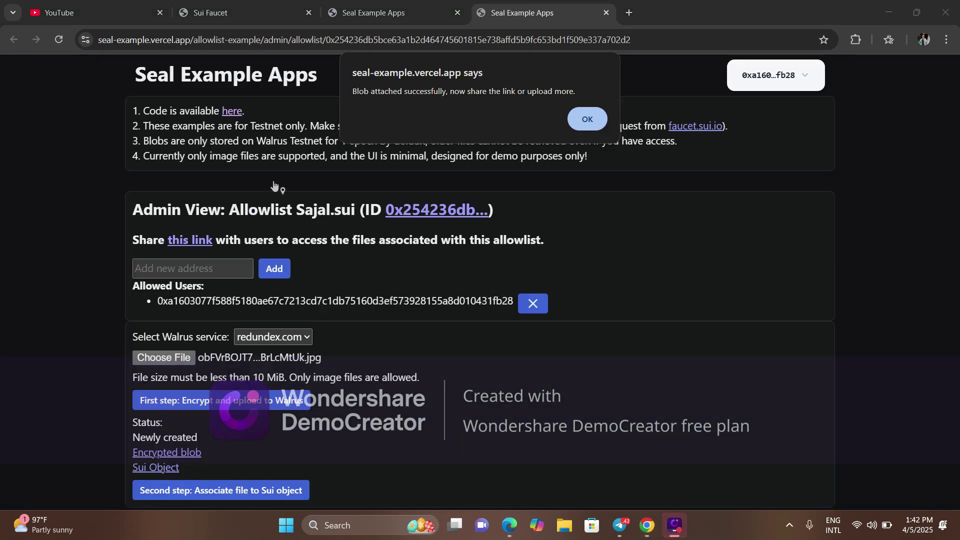
# Step: Open the allowlist's share link and download and decrypt all files, entering the wallet password to authorise the request
pyautogui.click(590, 118)
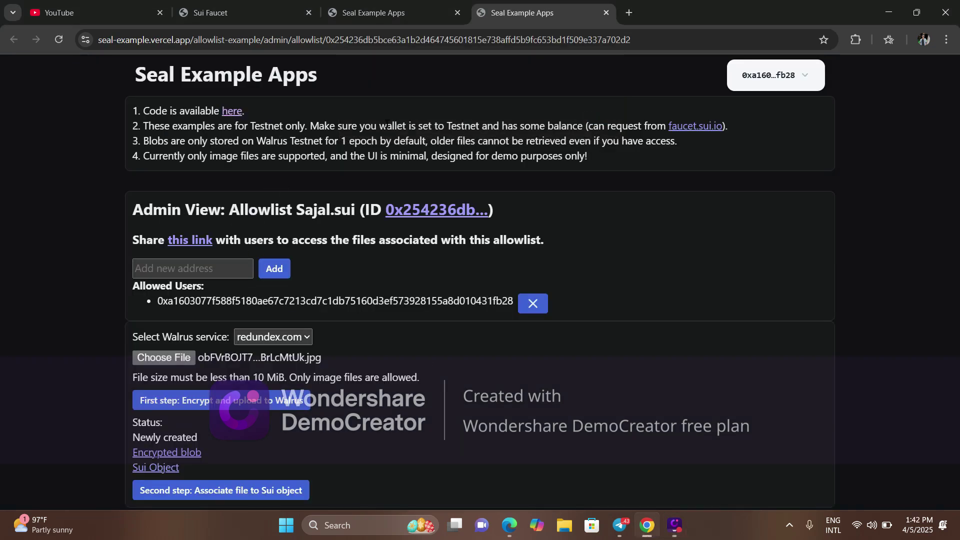
pyautogui.click(194, 241)
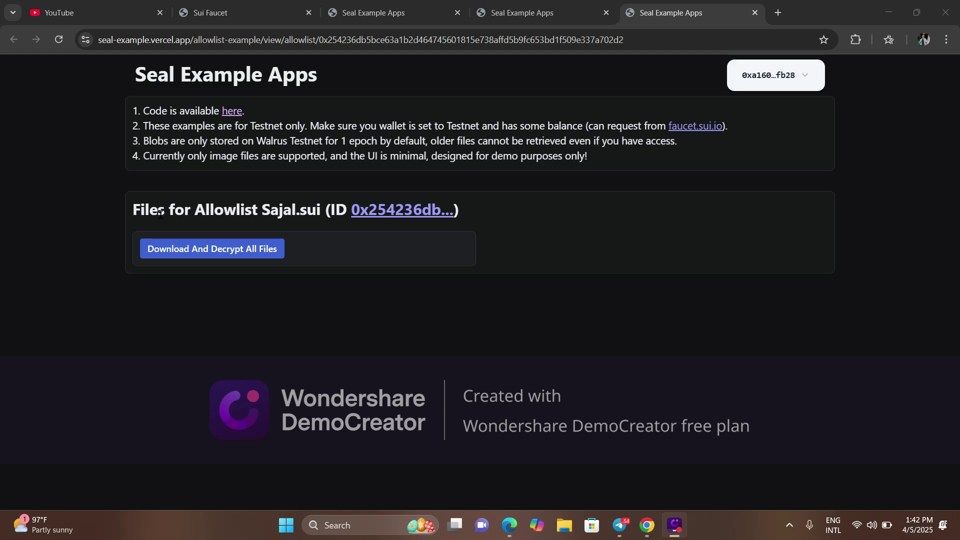
pyautogui.click(212, 250)
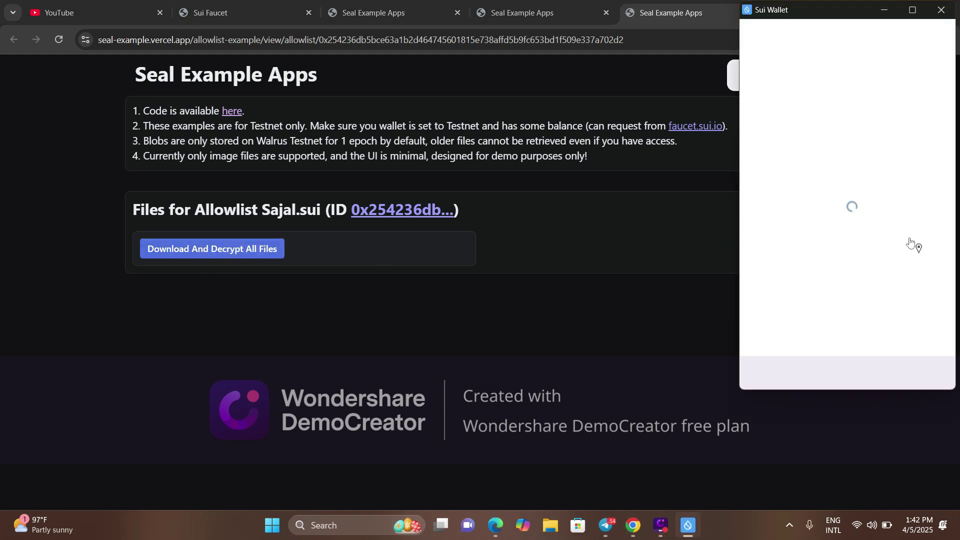
pyautogui.click(908, 375)
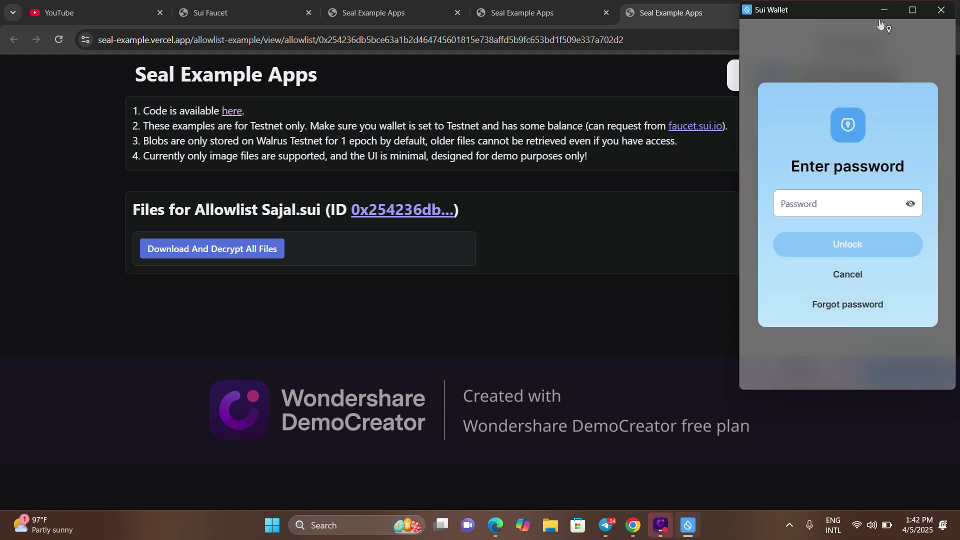
pyautogui.hotkey('ctrl', 'v')
pyautogui.press('Return')
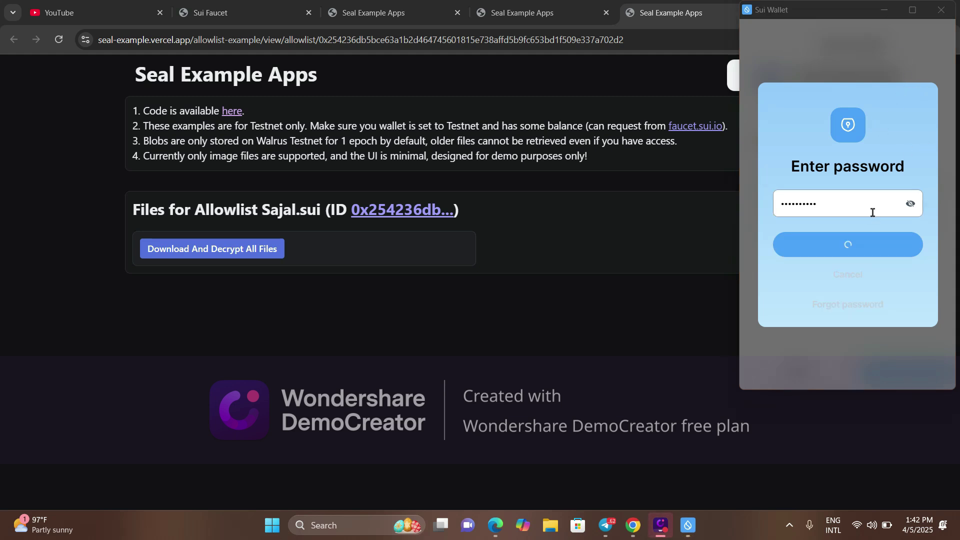
pyautogui.click(902, 370)
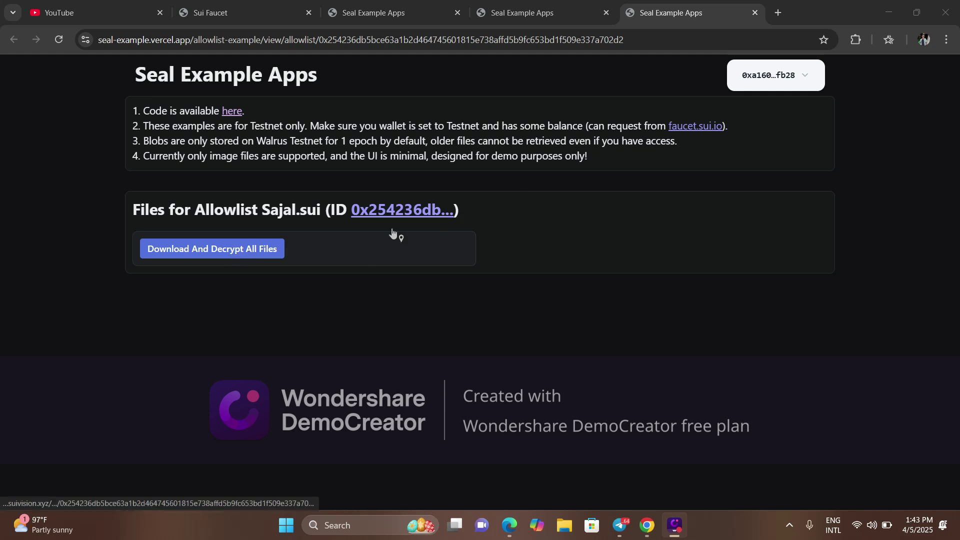
pyautogui.click(239, 250)
pyautogui.click(300, 267)
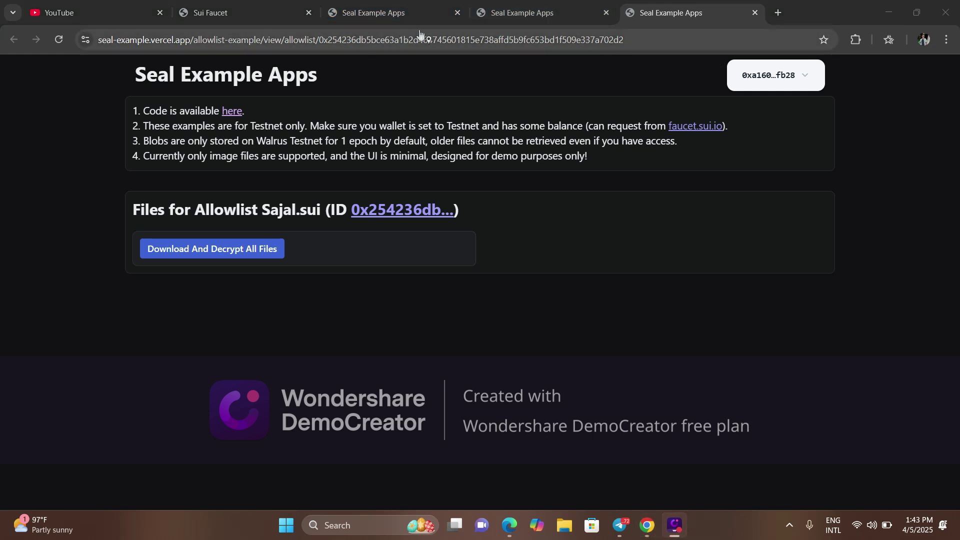
# Step: Close the allowlist tabs and leave a new blank tab ready for browsing
pyautogui.click(755, 13)
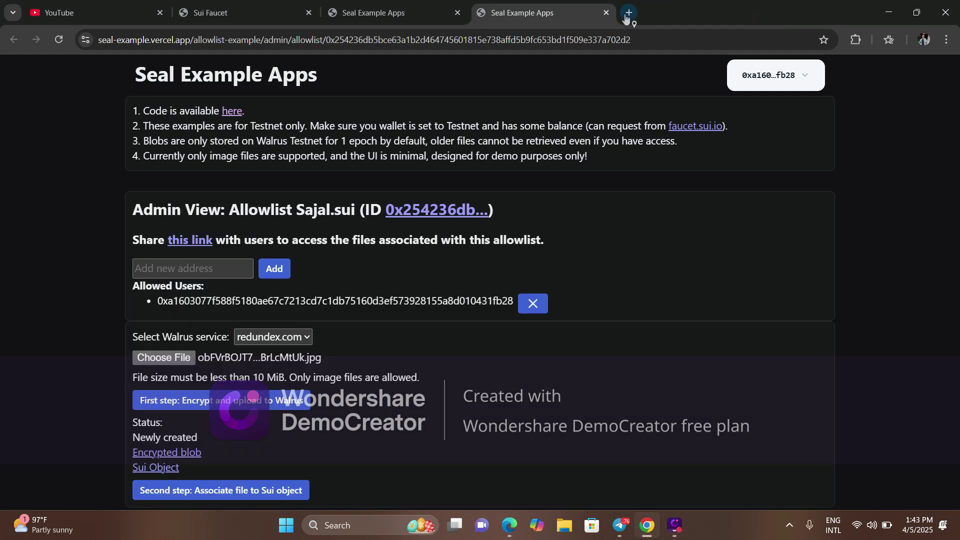
pyautogui.click(606, 12)
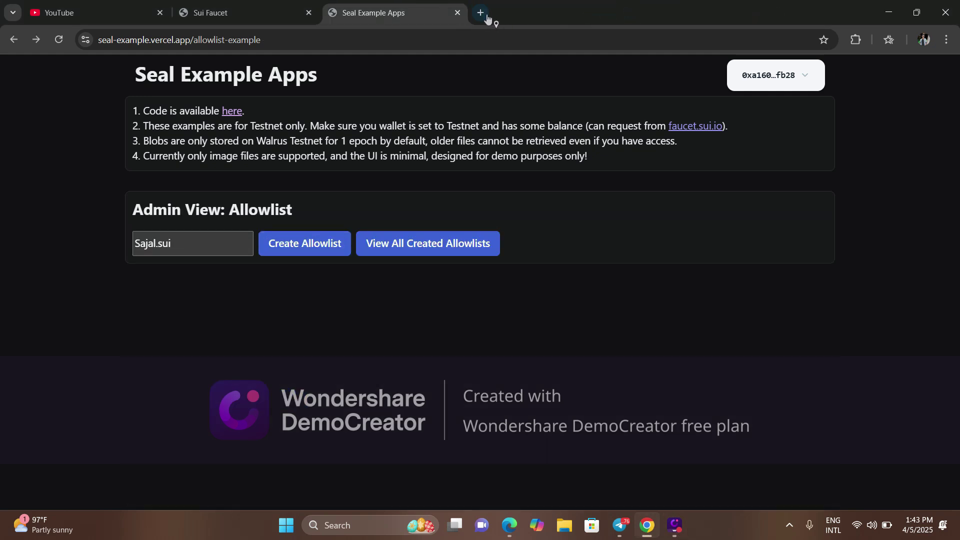
pyautogui.click(480, 12)
pyautogui.click(457, 12)
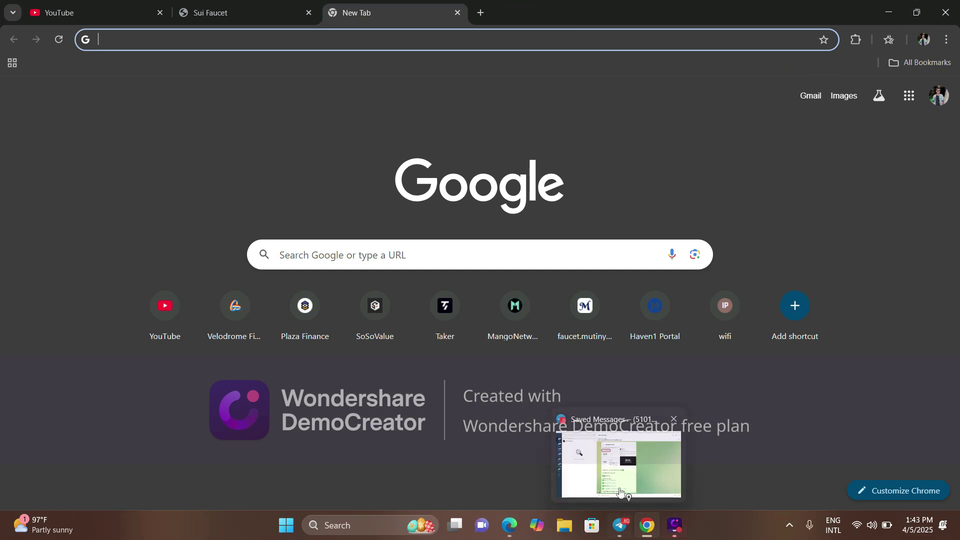
# Step: Copy the Seal testnet link from the saved Mysten Labs message in Telegram and open it in Chrome
pyautogui.click(621, 525)
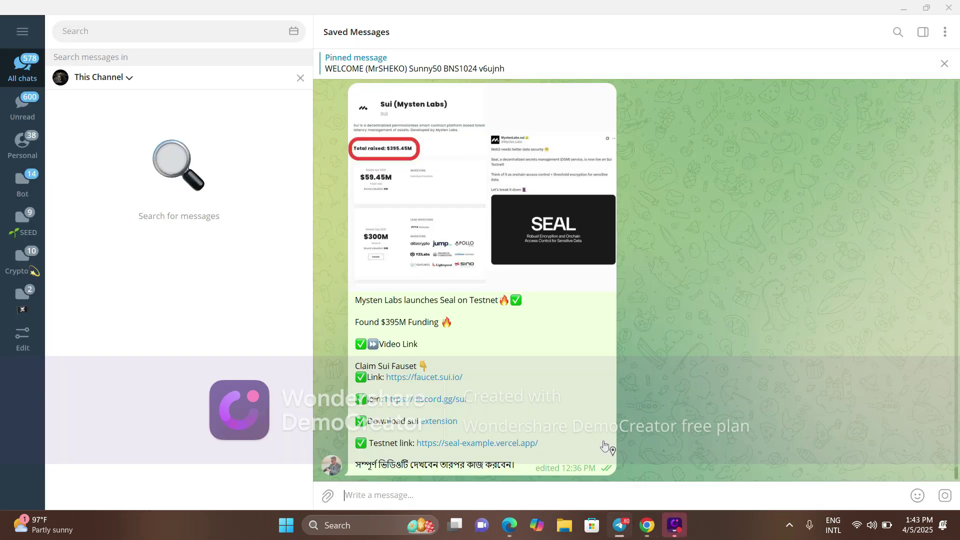
pyautogui.rightClick(460, 447)
pyautogui.click(520, 346)
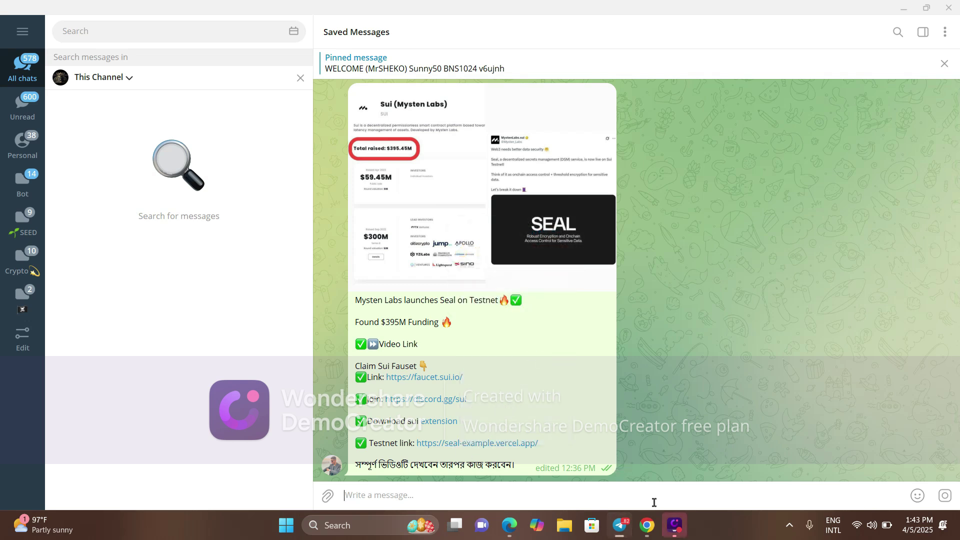
pyautogui.click(647, 514)
pyautogui.rightClick(241, 46)
pyautogui.click(317, 146)
pyautogui.press('Return')
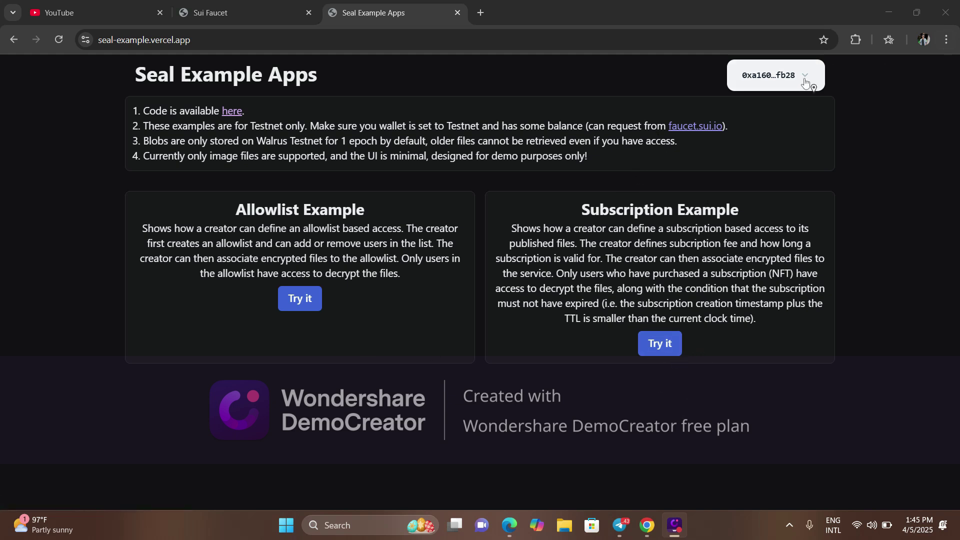
# Step: Create a named service in the Subscription Example with a price of 1 Mist and a duration of 1 minute
pyautogui.click(655, 343)
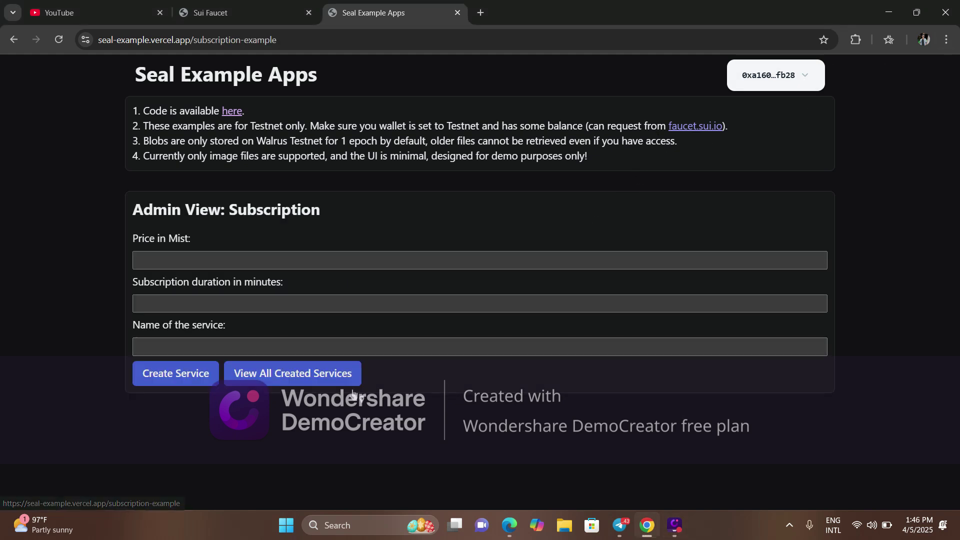
pyautogui.click(169, 257)
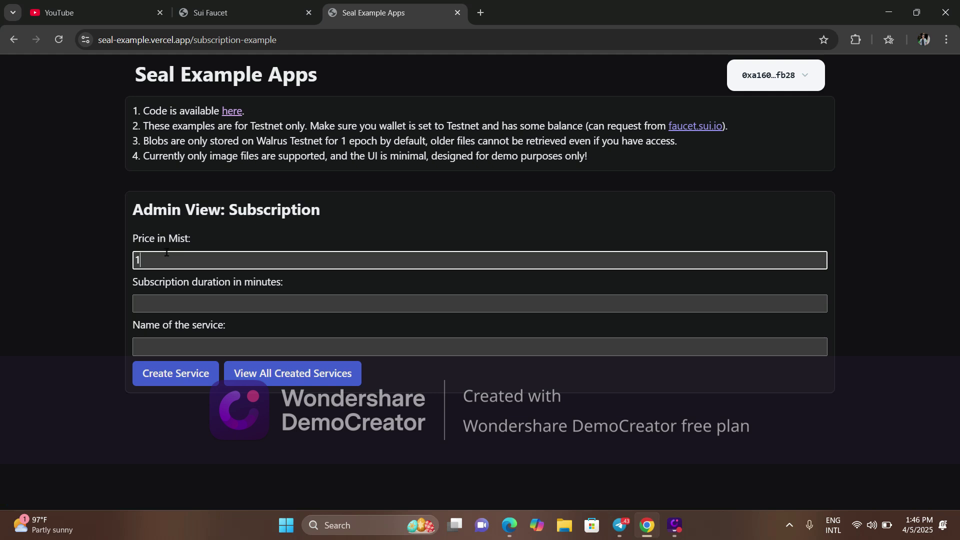
pyautogui.click(199, 302)
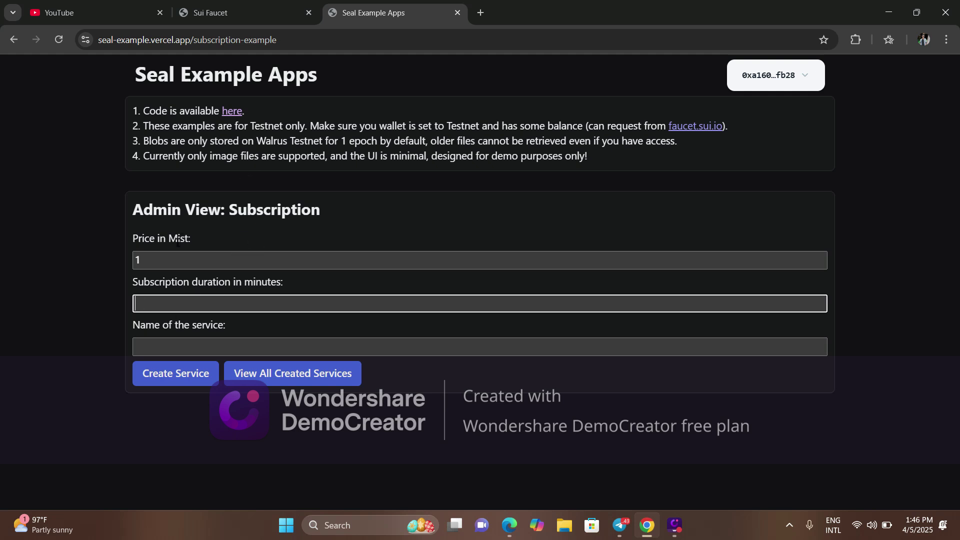
pyautogui.click(174, 346)
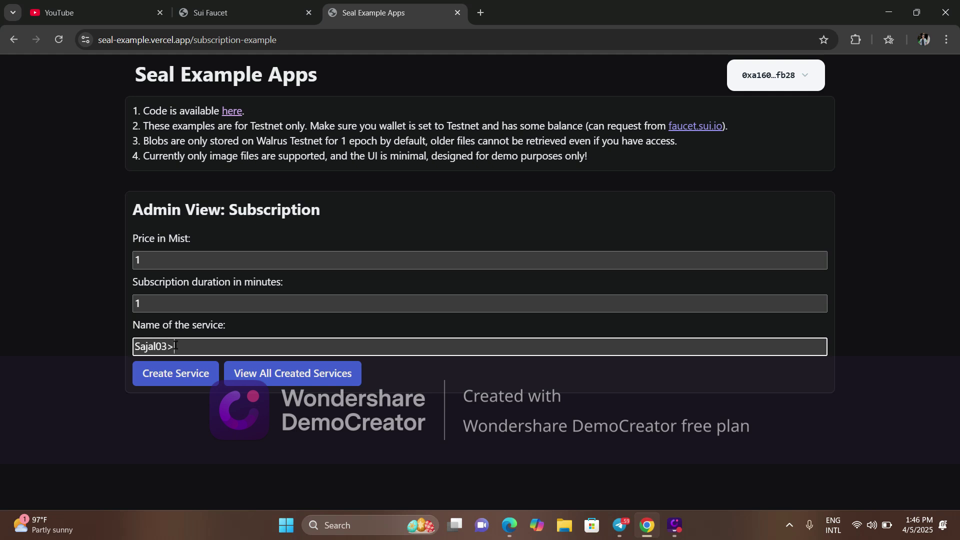
pyautogui.click(183, 377)
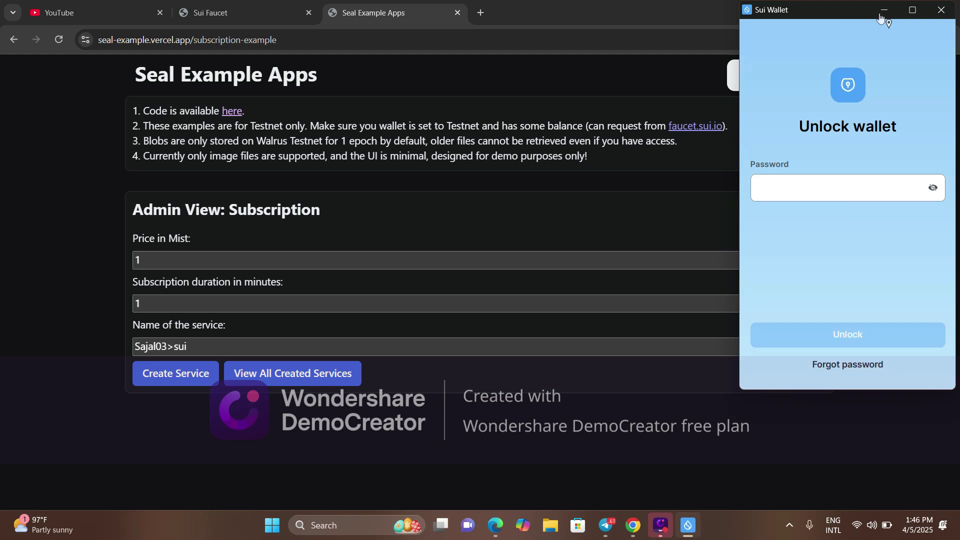
# Step: Unlock the Sui Wallet with the account password and approve the service creation transaction
pyautogui.hotkey('ctrl', 'v')
pyautogui.click(855, 334)
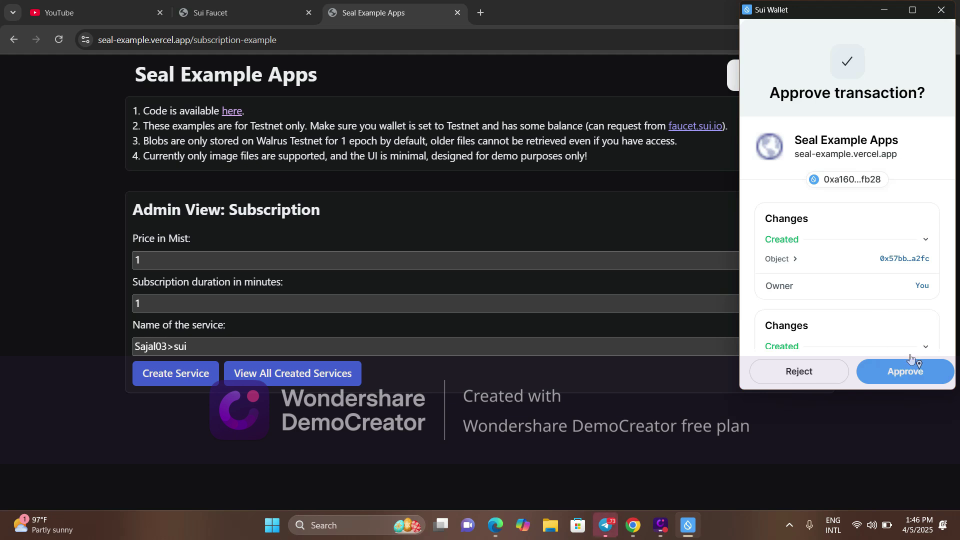
pyautogui.click(904, 370)
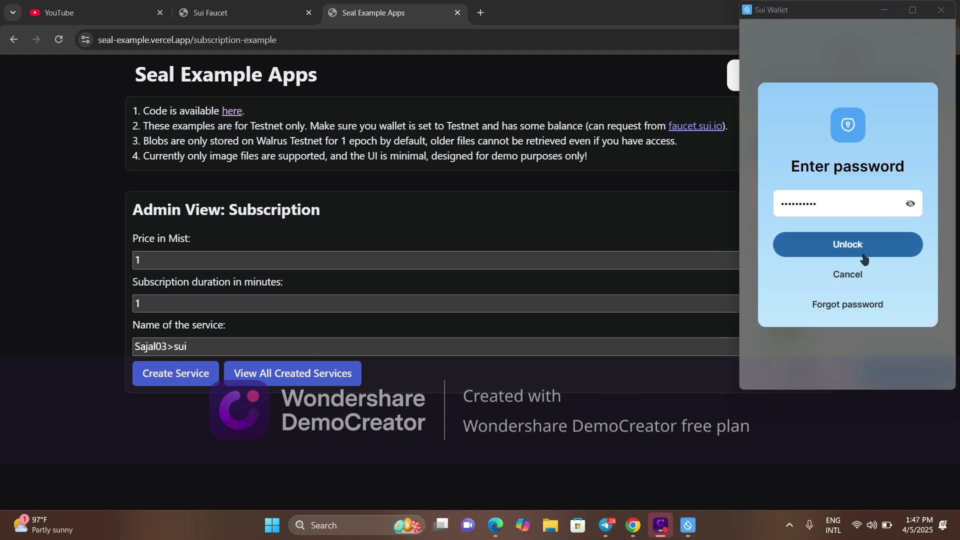
pyautogui.click(866, 250)
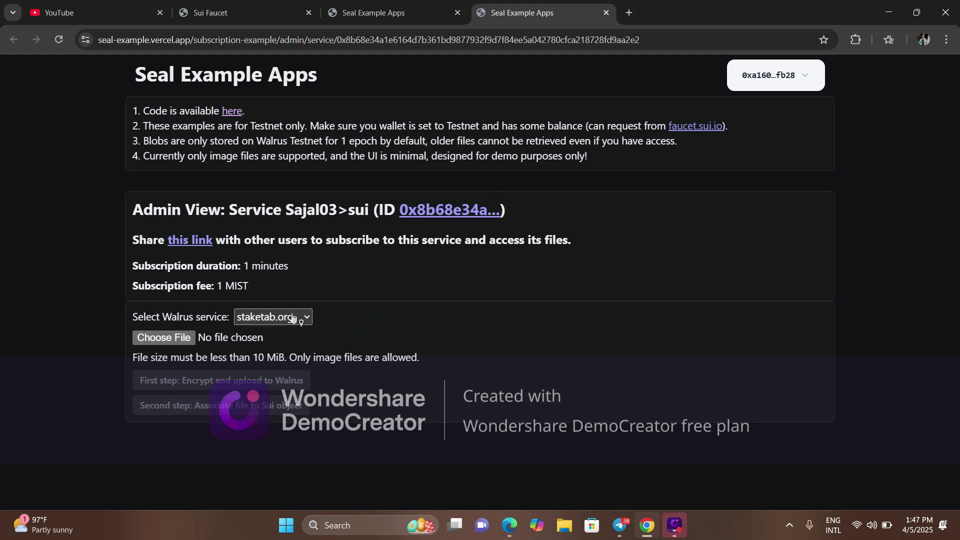
# Step: Set the service's Walrus provider to redundex.com and choose a solar-nation-avatar PNG from Downloads as the upload file
pyautogui.click(293, 318)
pyautogui.click(290, 350)
pyautogui.click(190, 339)
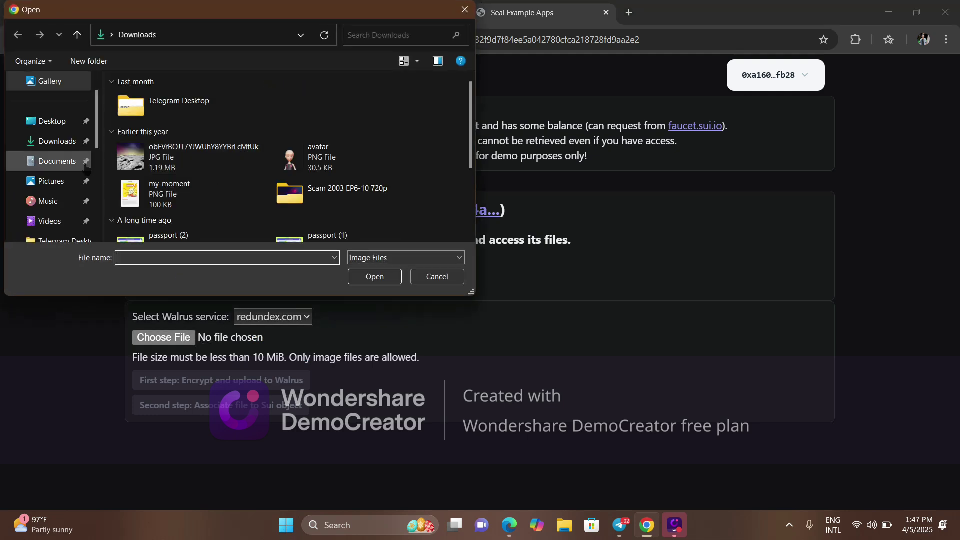
pyautogui.scroll(-5, 235, 200)
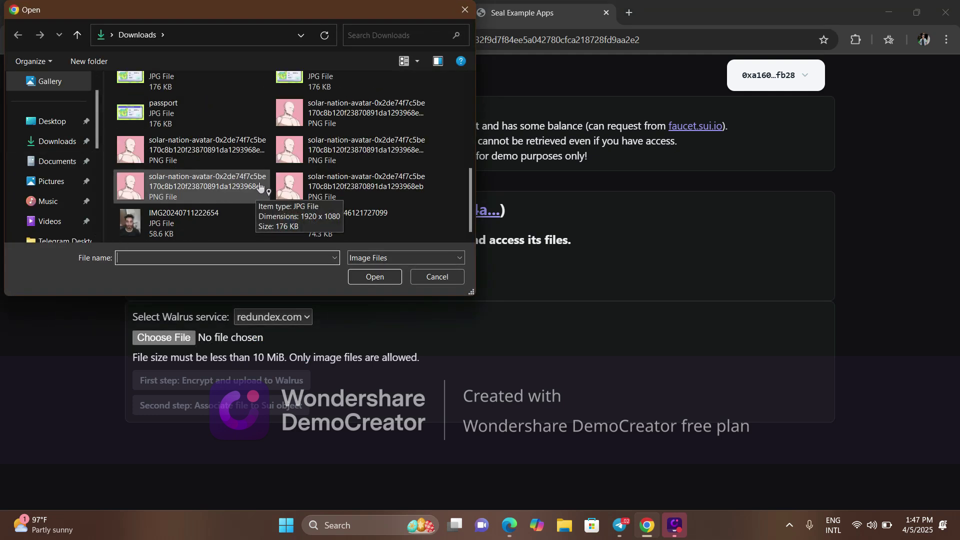
pyautogui.click(230, 153)
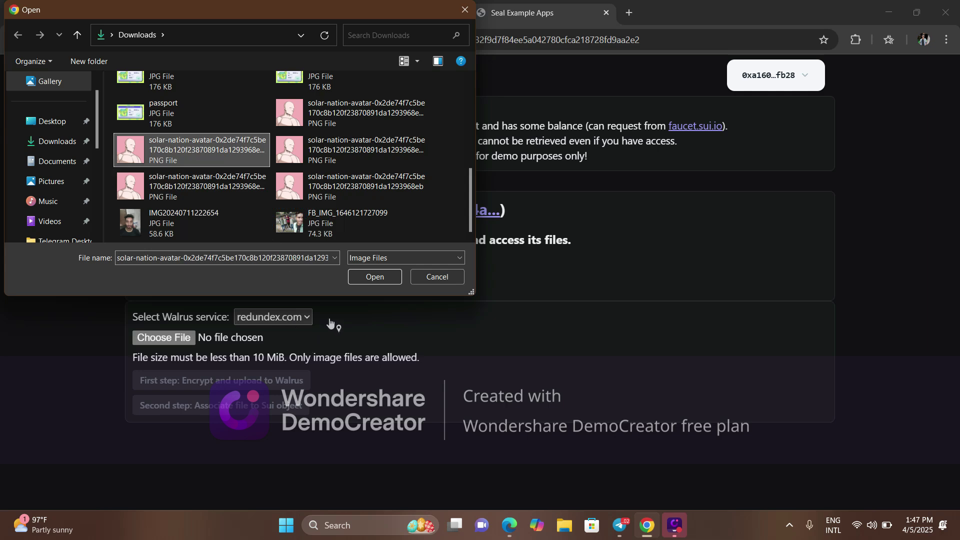
pyautogui.click(375, 277)
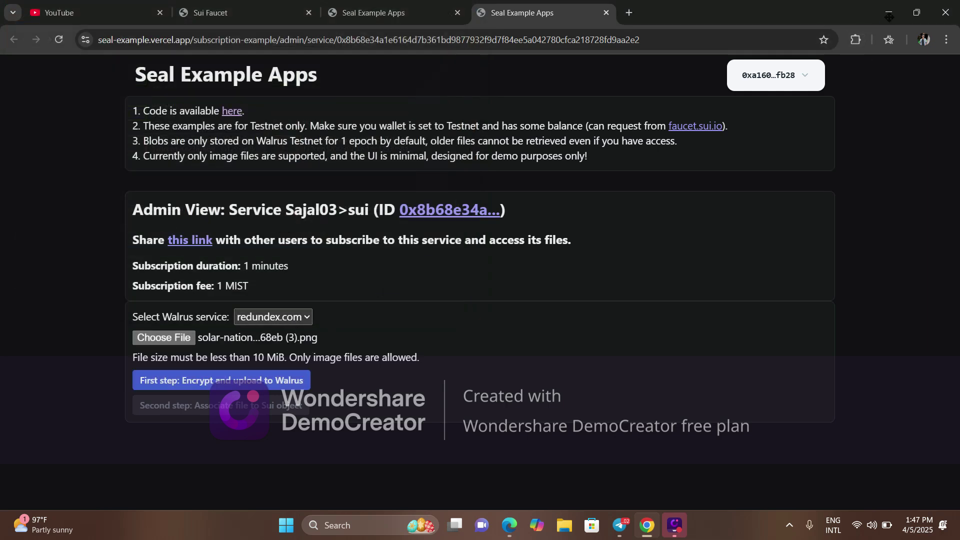
# Step: Return to the subscription creation page and view all created services
pyautogui.hotkey('ctrl', 'shift', 'Tab')
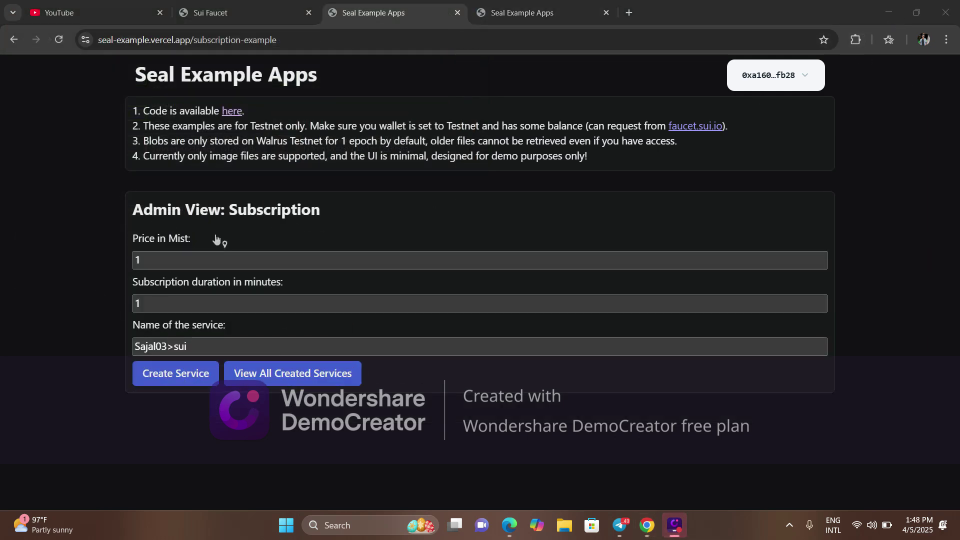
pyautogui.click(281, 376)
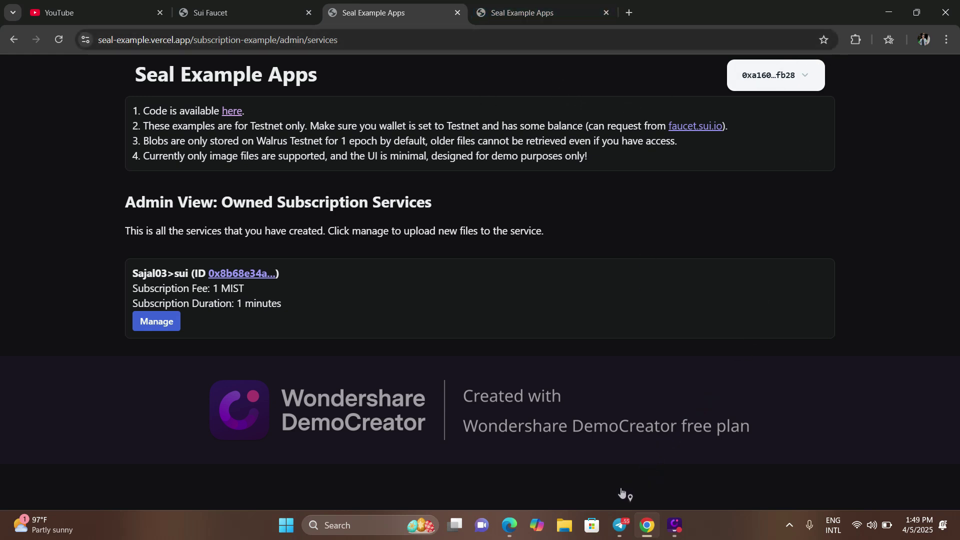
# Step: Switch to Telegram and look through the latest posts in the ONLINE CRYPTO KING channel
pyautogui.click(615, 517)
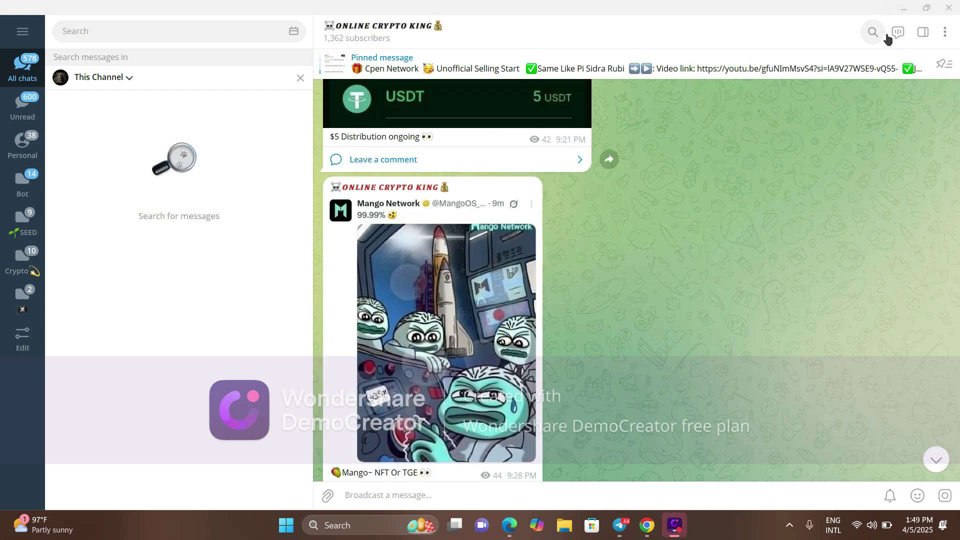
pyautogui.scroll(5, 633, 208)
pyautogui.scroll(-15, 635, 195)
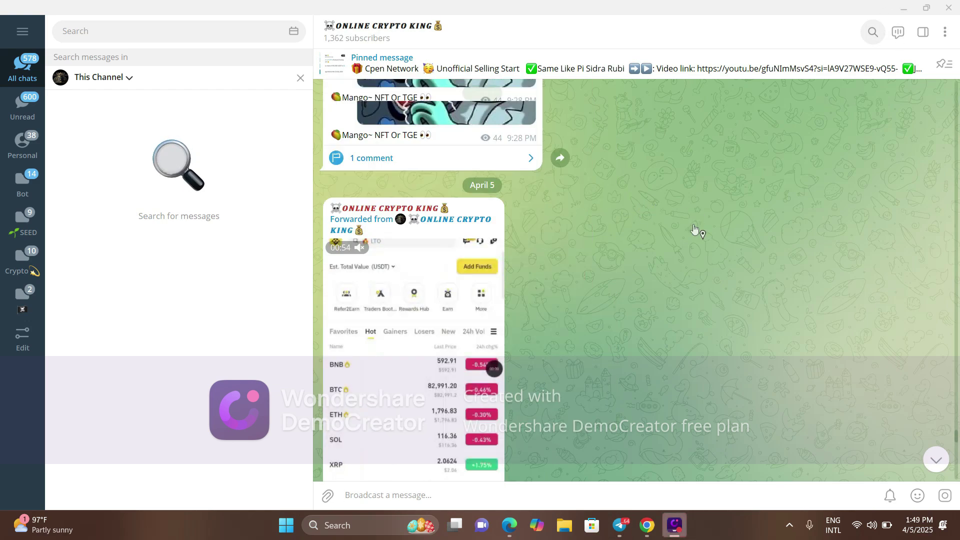
pyautogui.scroll(-5, 721, 240)
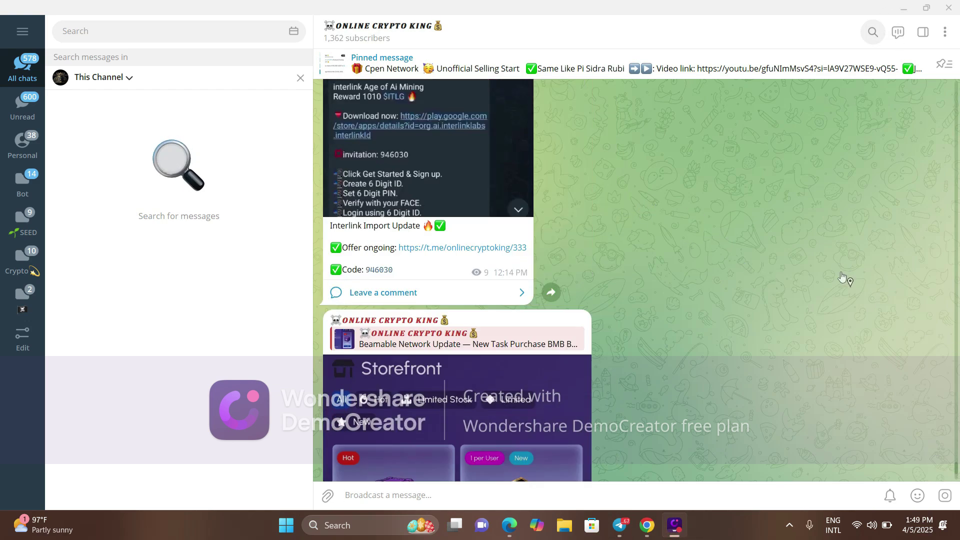
pyautogui.scroll(-3, 845, 270)
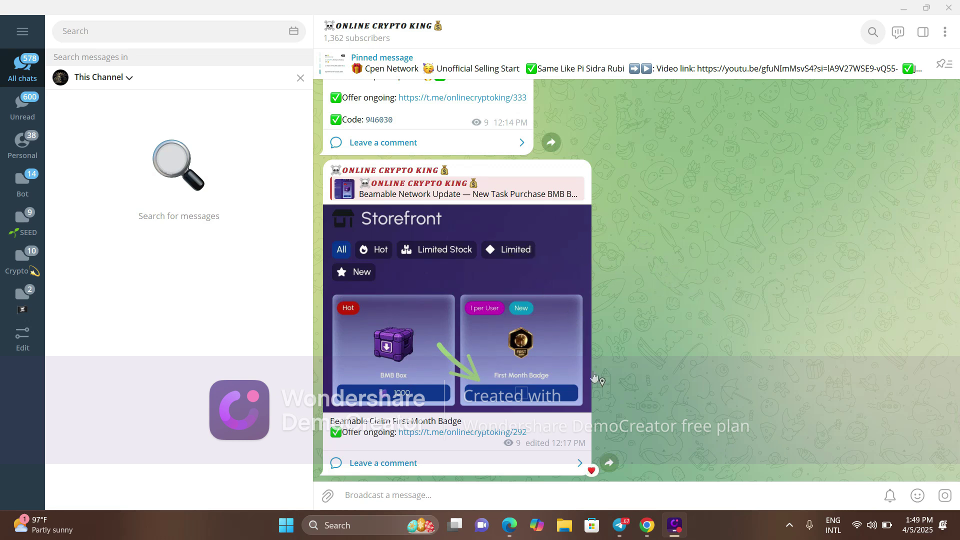
pyautogui.scroll(2, 640, 260)
pyautogui.scroll(-2, 624, 223)
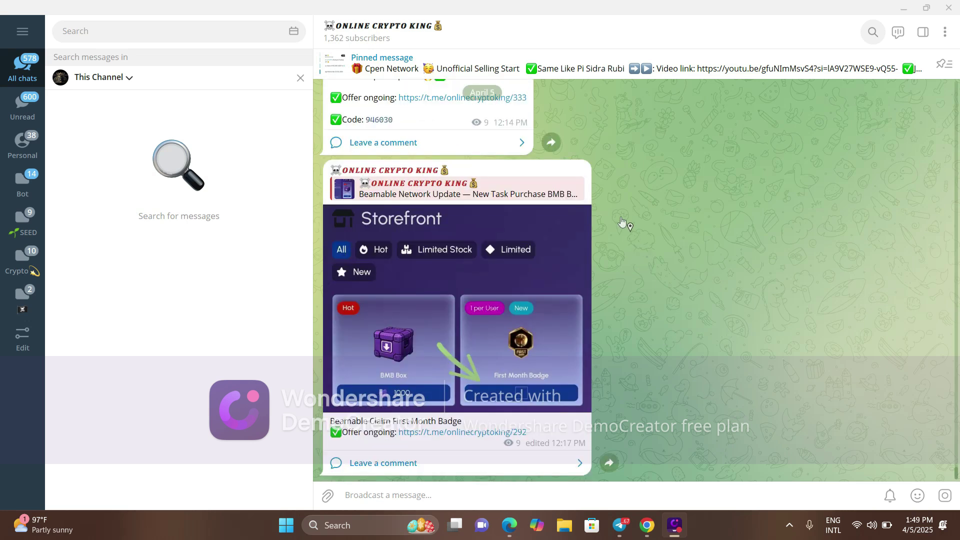